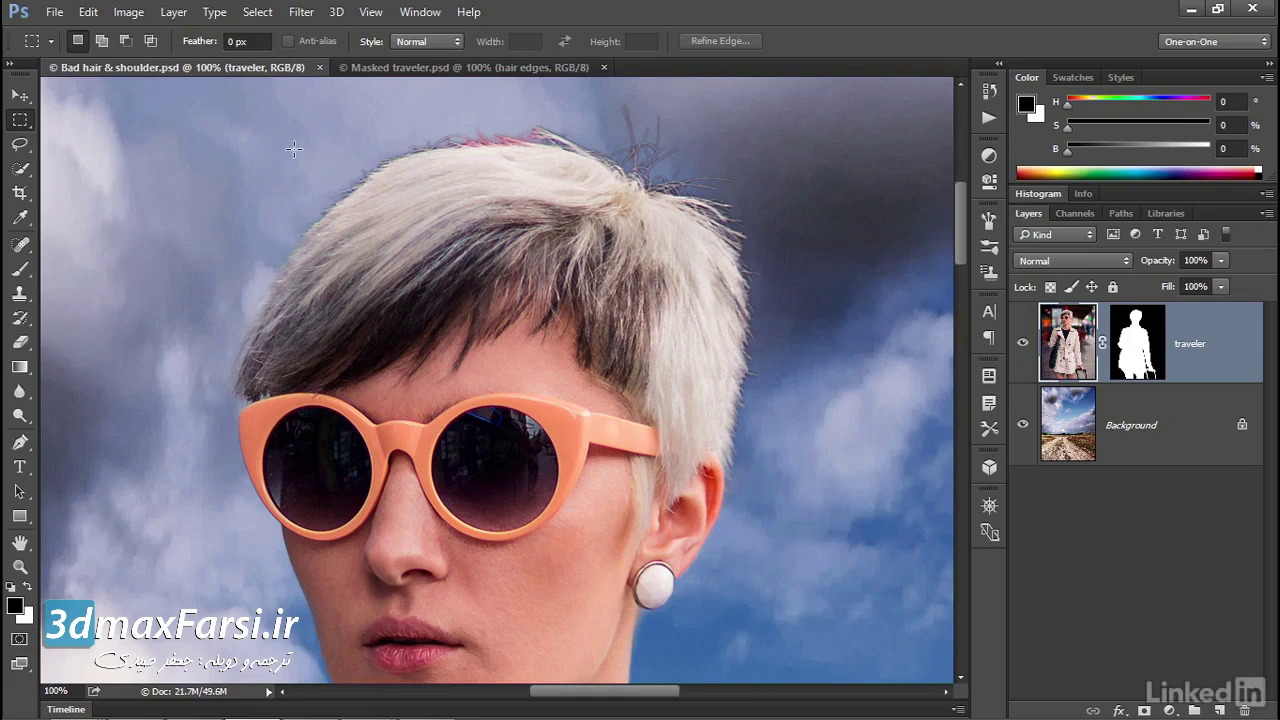
Compare against the Masked traveler example, then inspect the coat shoulder edge and the woman's face
key(ctrl+Tab)
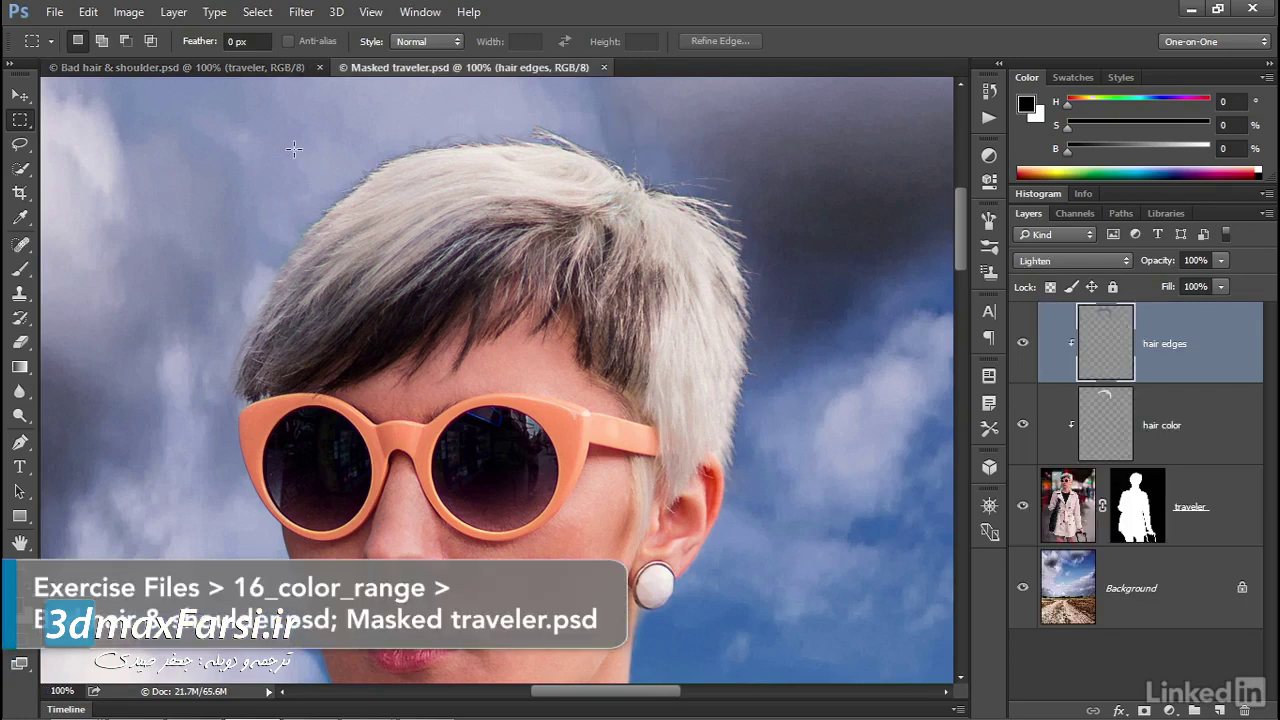
key(ctrl+Tab)
mouse_move(763, 583)
mouse_down()
mouse_move(512, 272)
mouse_move(594, 334)
mouse_up()
ctrl+click(508, 237)
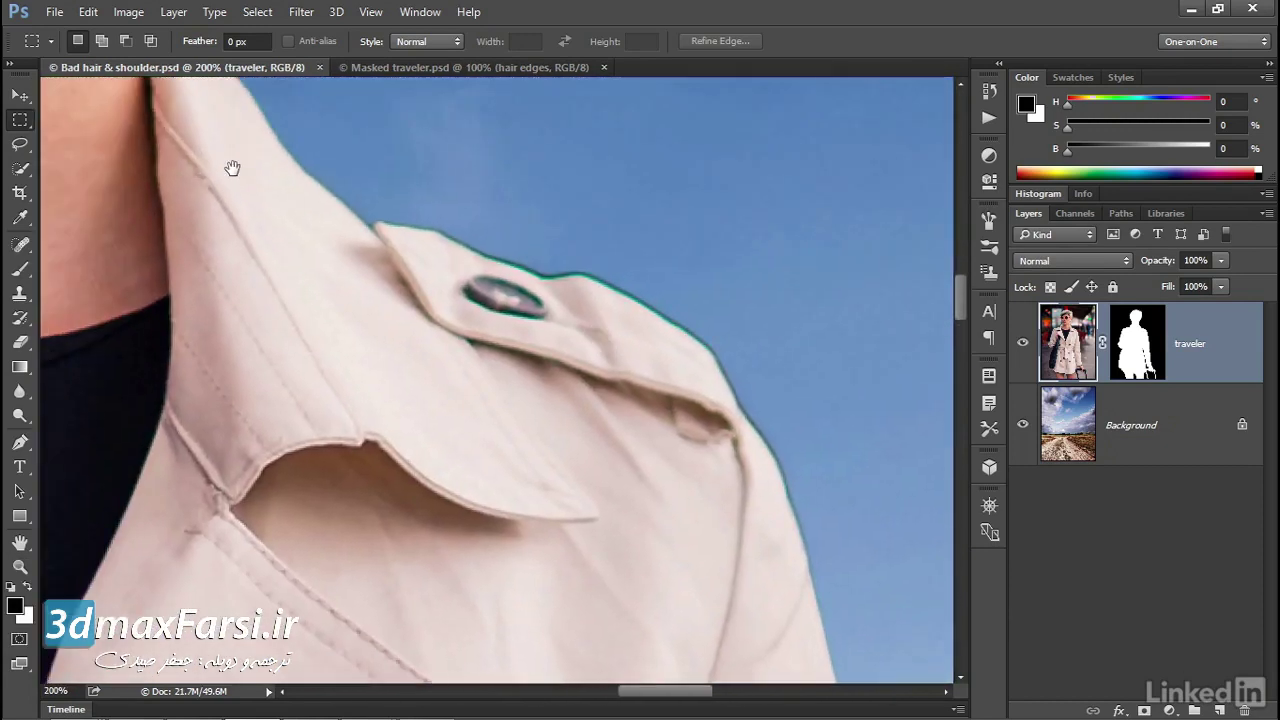
alt+click(229, 168)
drag(190, 140, 528, 588)
drag(409, 323, 474, 551)
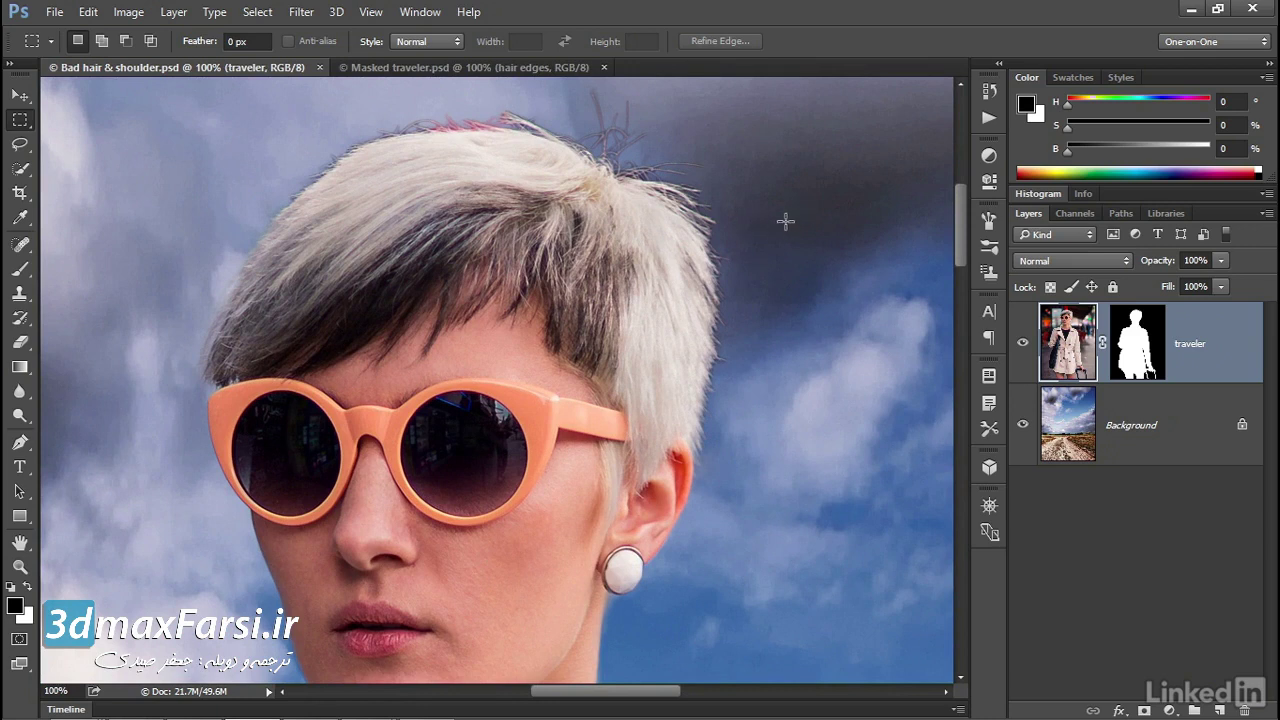
Disable the traveler mask to inspect the stray hair fringe up close, then re-enable it
shift+click(1134, 345)
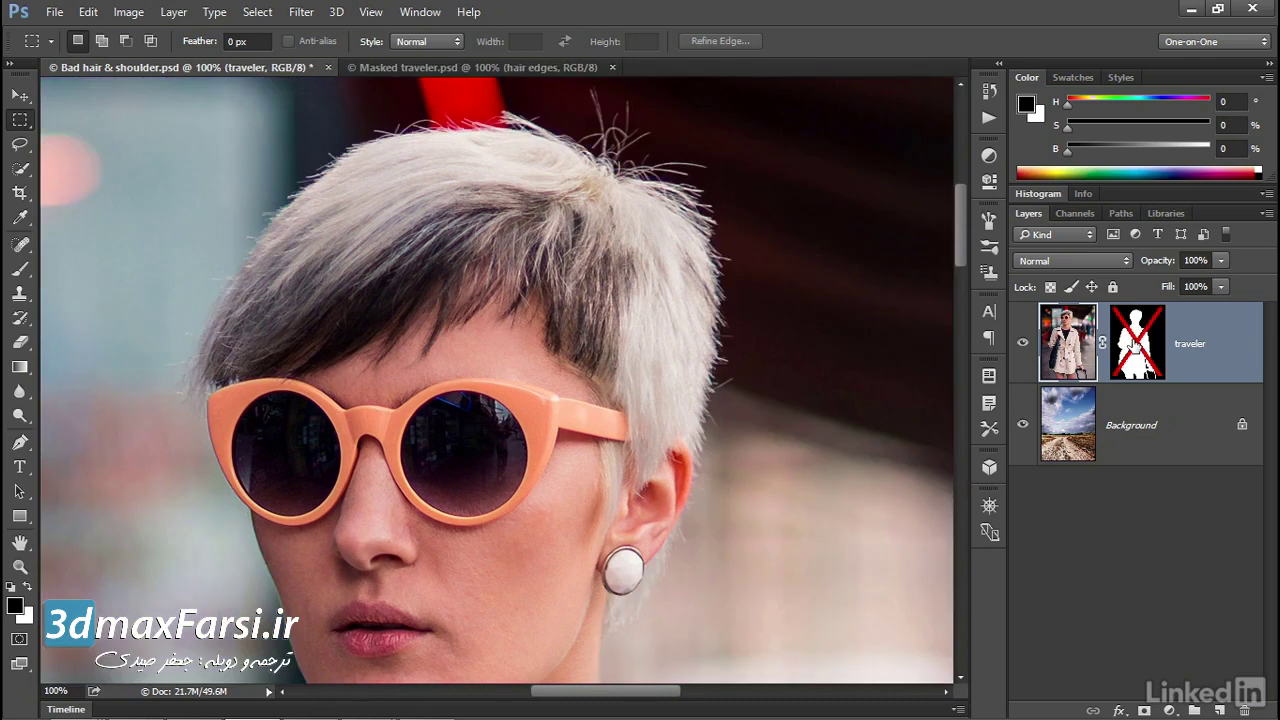
scroll(410, 140, up, 1)
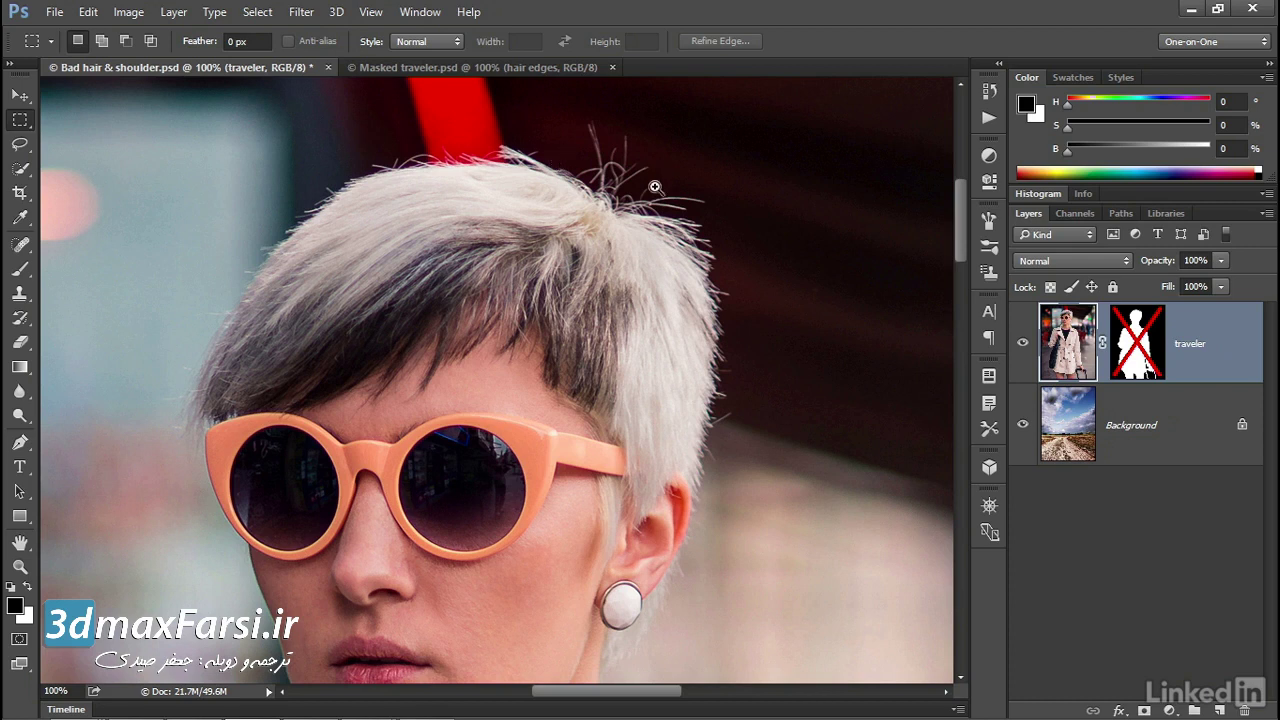
click(655, 203)
click(655, 205)
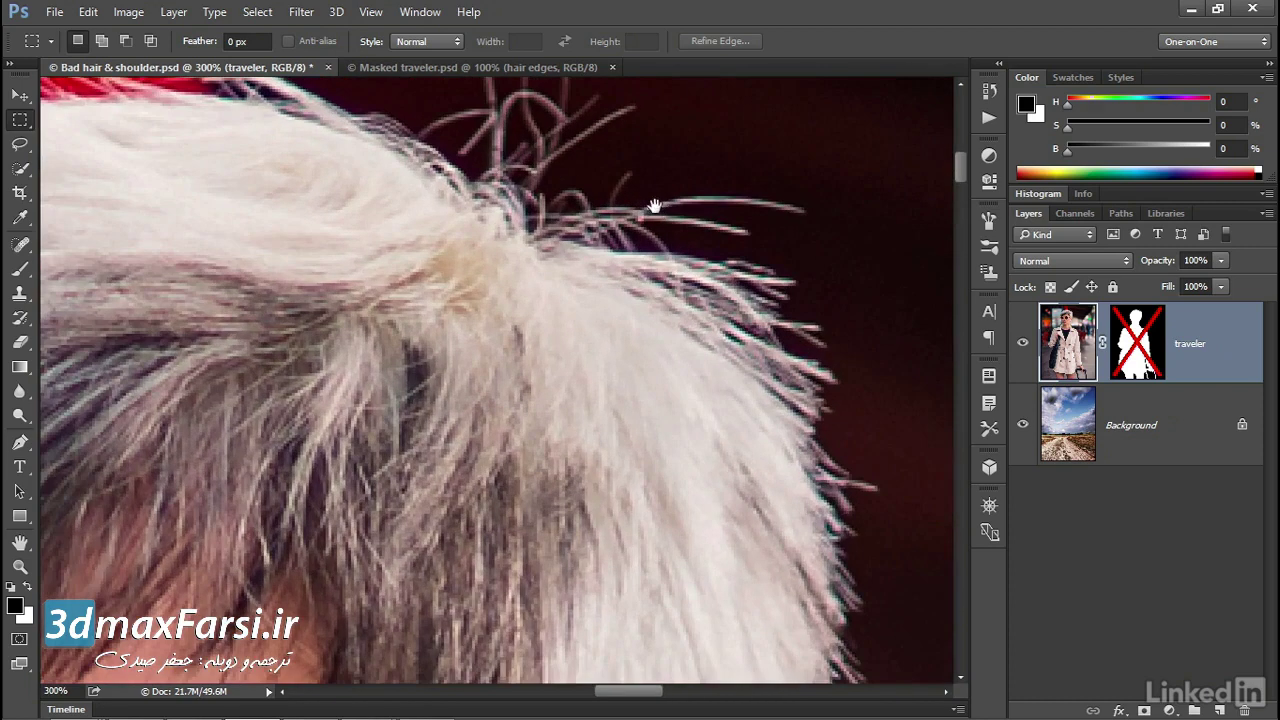
click(655, 218)
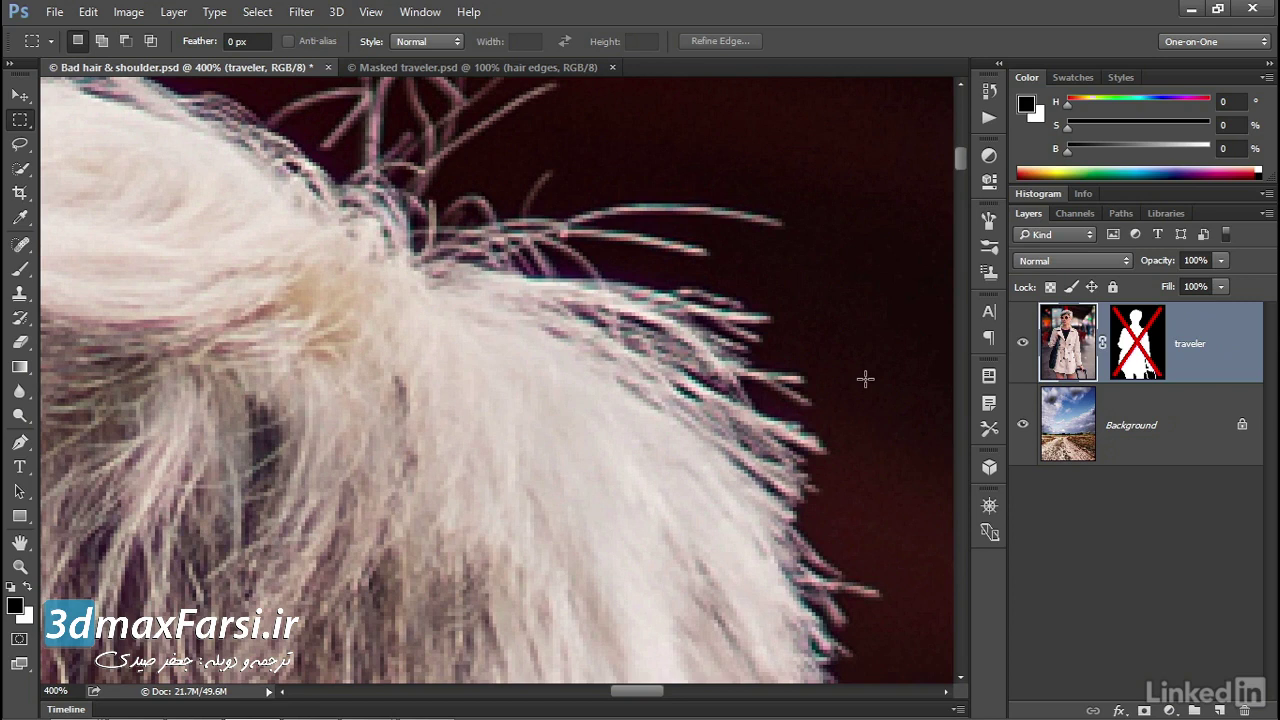
key(ctrl+1)
mouse_move(322, 313)
mouse_down()
mouse_move(592, 338)
mouse_move(572, 242)
mouse_up()
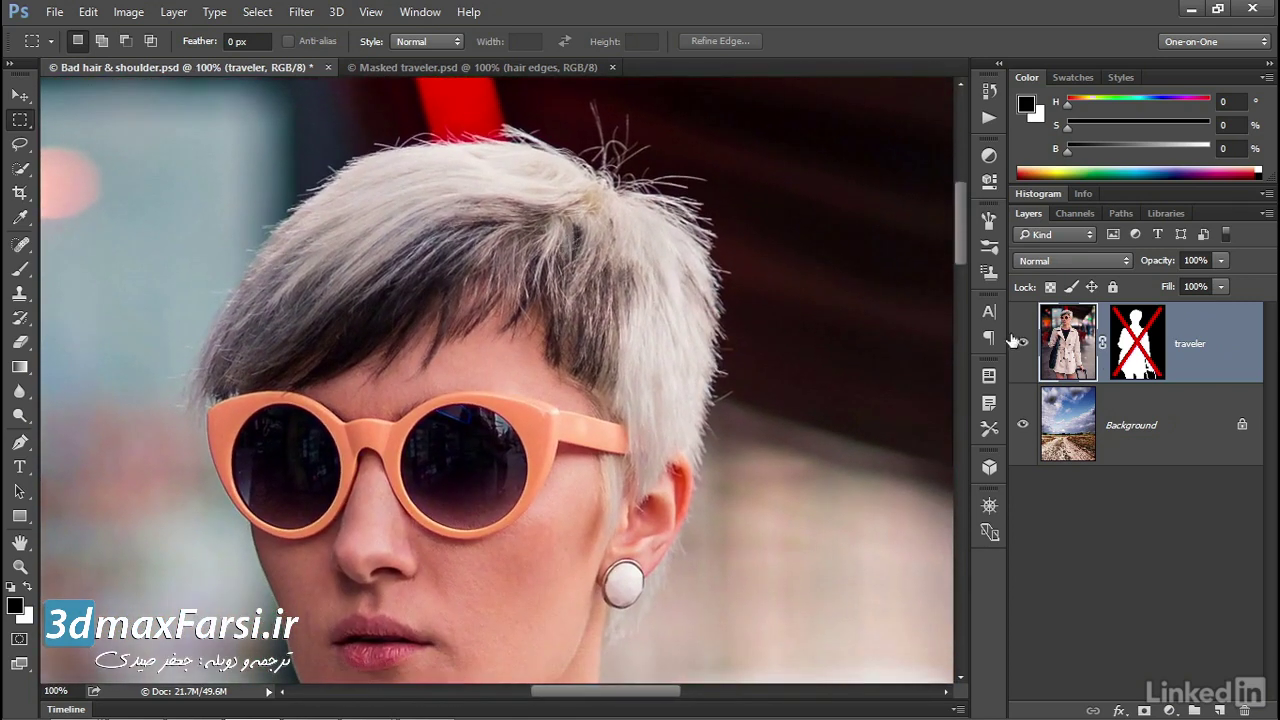
shift+click(1133, 373)
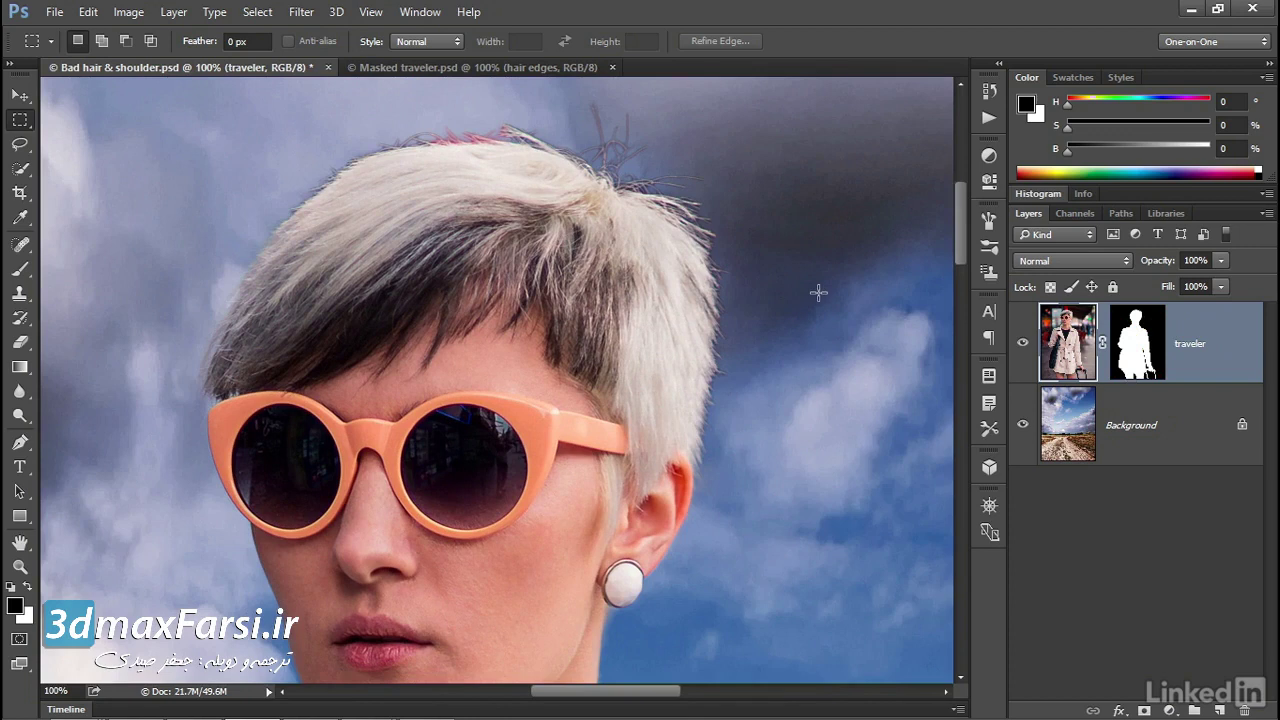
Add a new empty layer named 'hair color' above the traveler layer
key(ctrl+shift+n)
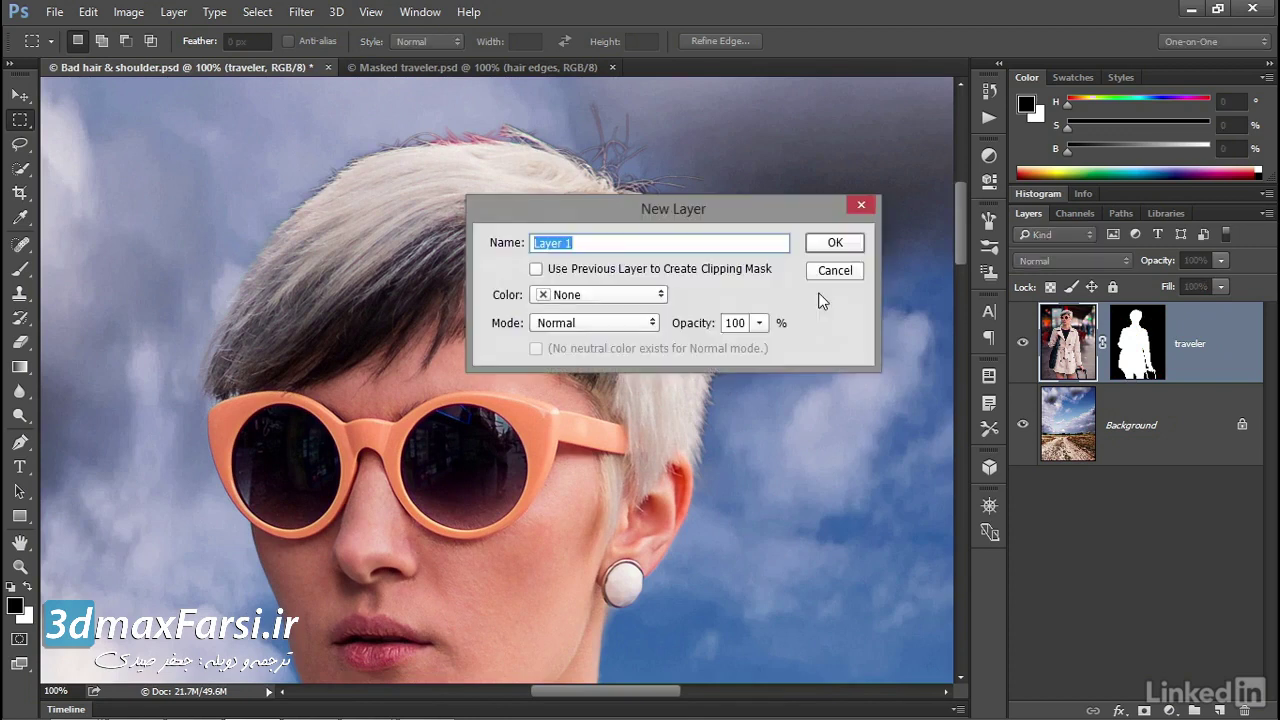
text(hair color)
click(832, 244)
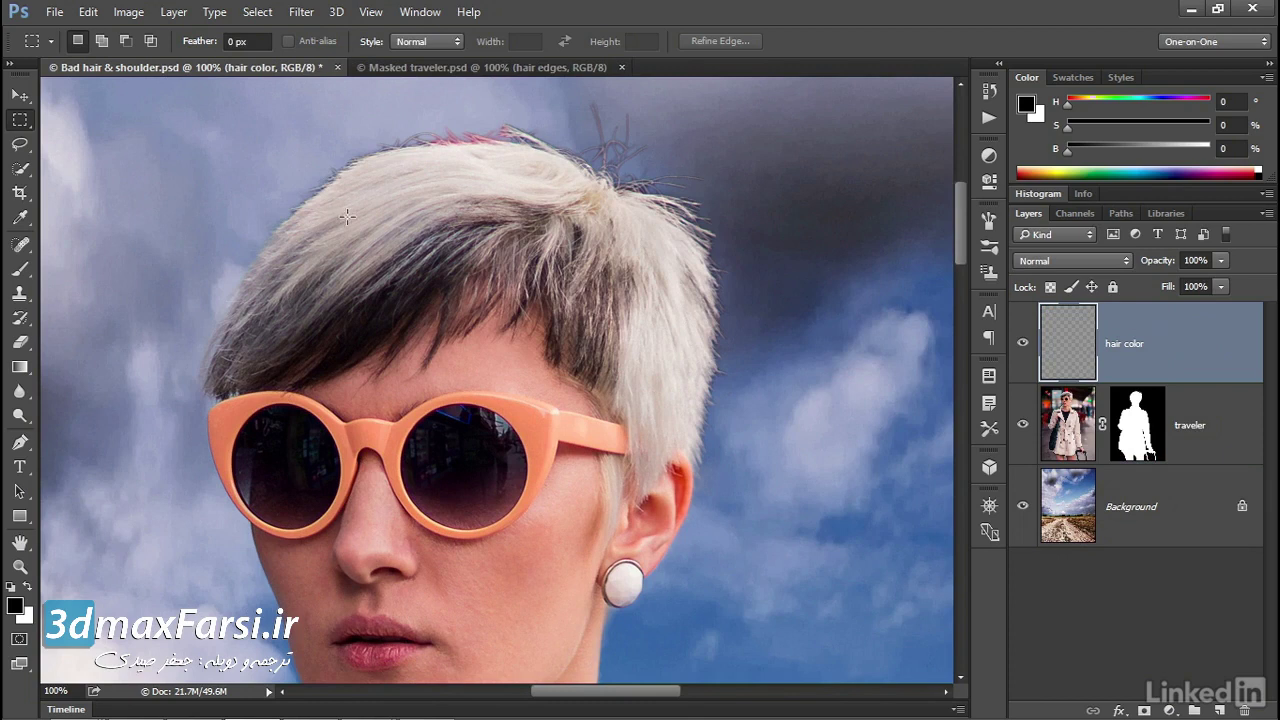
Set the Brush tool to 100 px size with 0% hardness
click(20, 270)
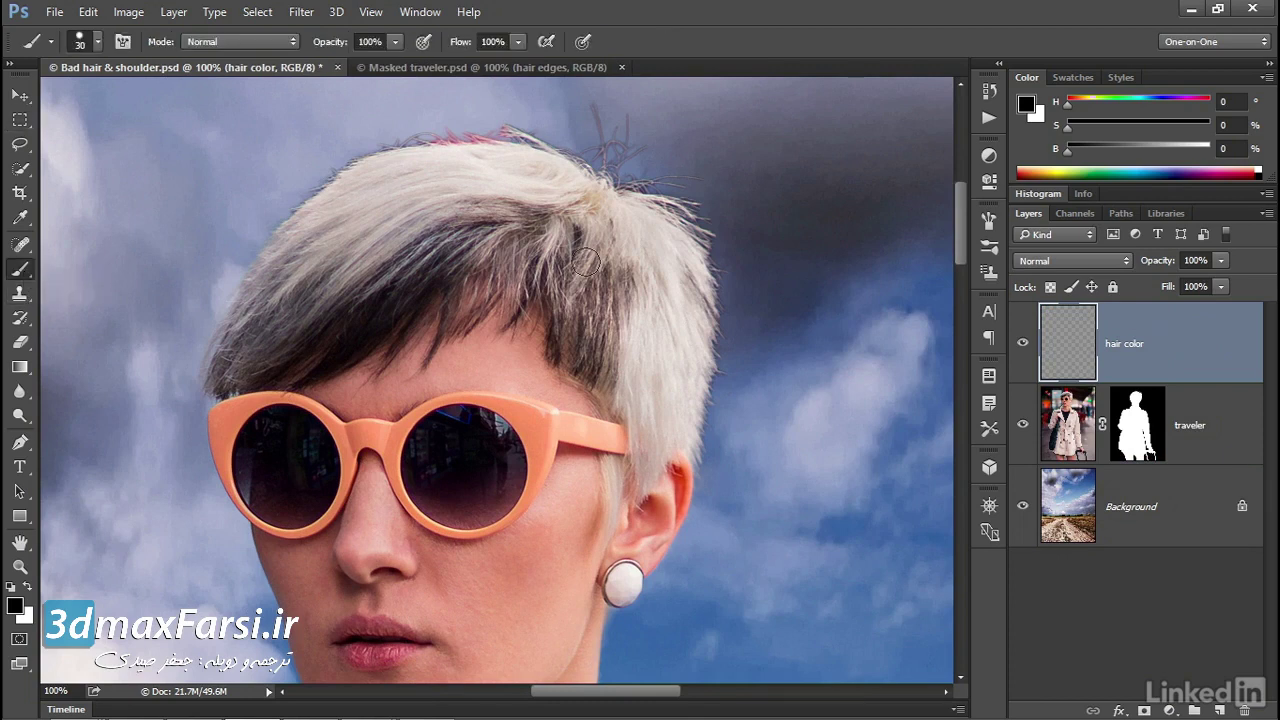
right_click(627, 241)
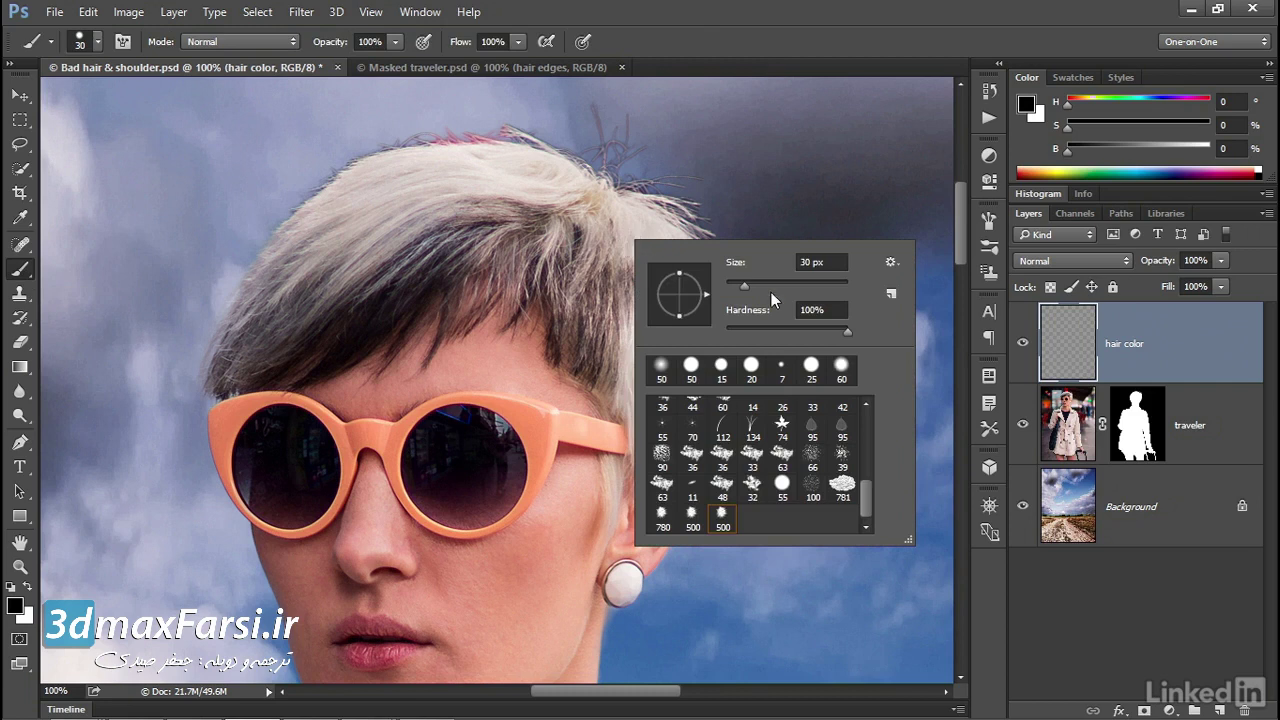
double_click(842, 263)
text(100)
key(Tab)
text(0)
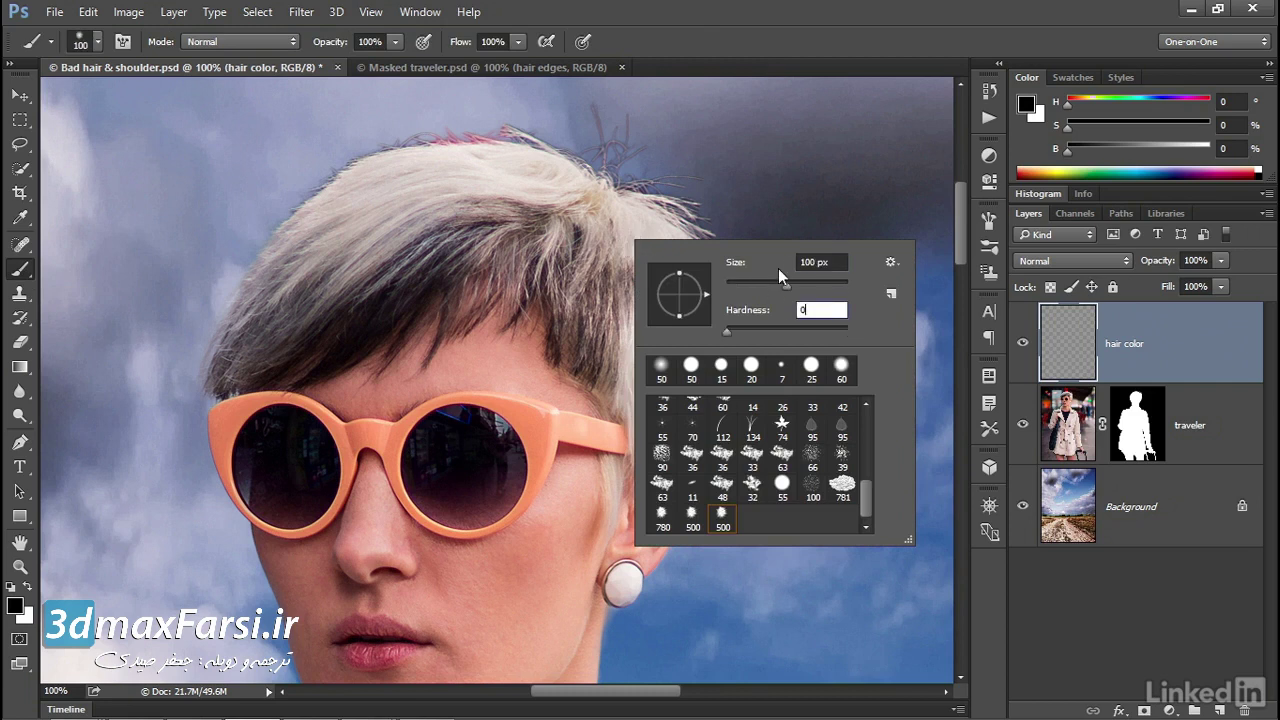
key(Return)
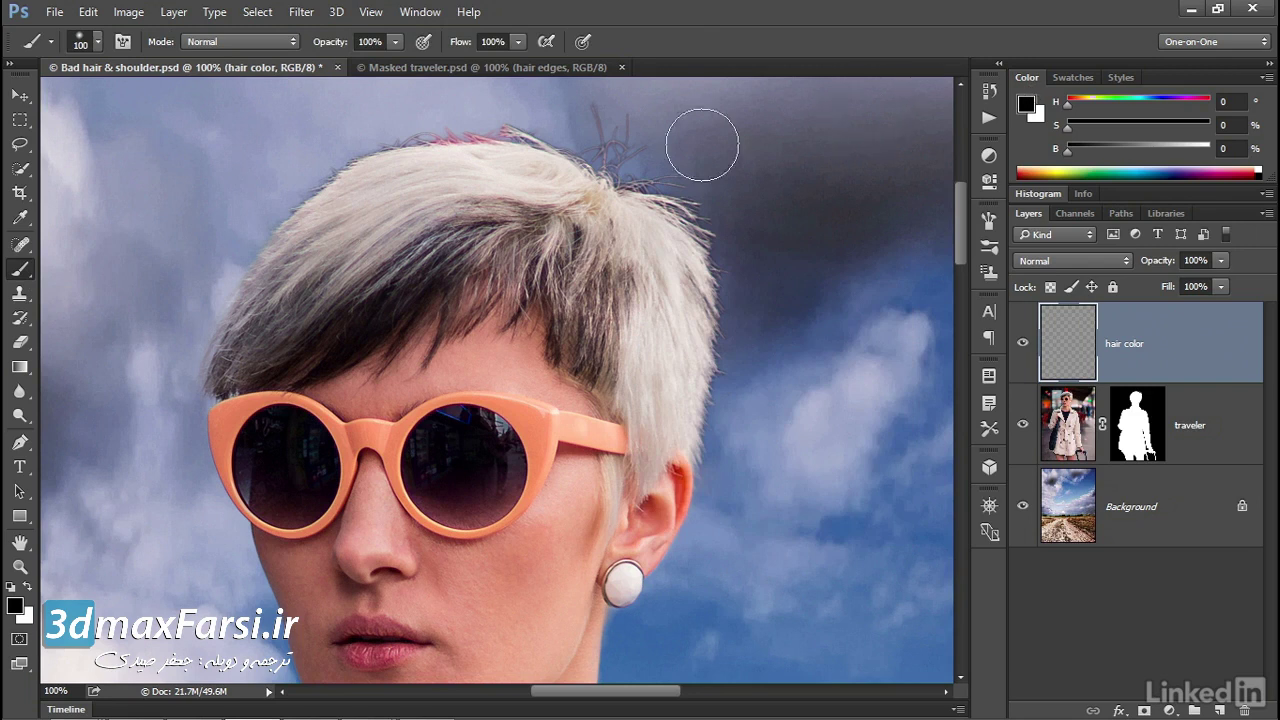
Show the Color panel in HSB Sliders mode
click(412, 12)
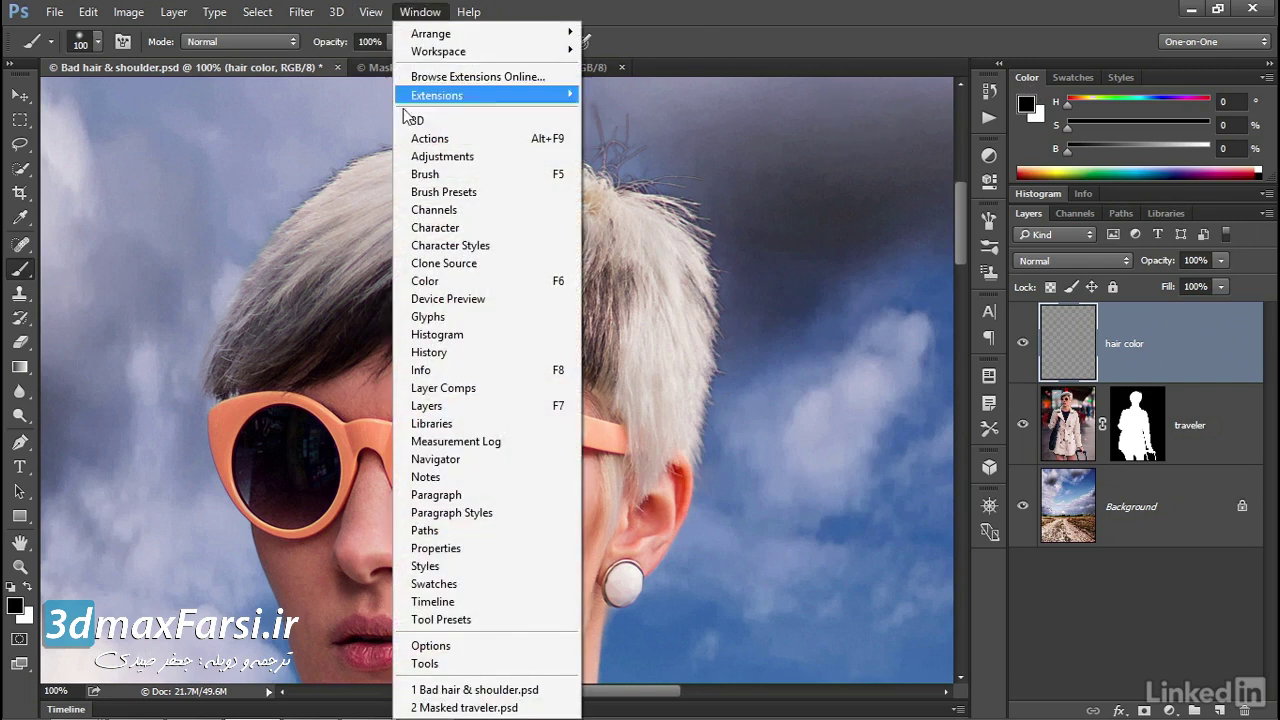
click(497, 280)
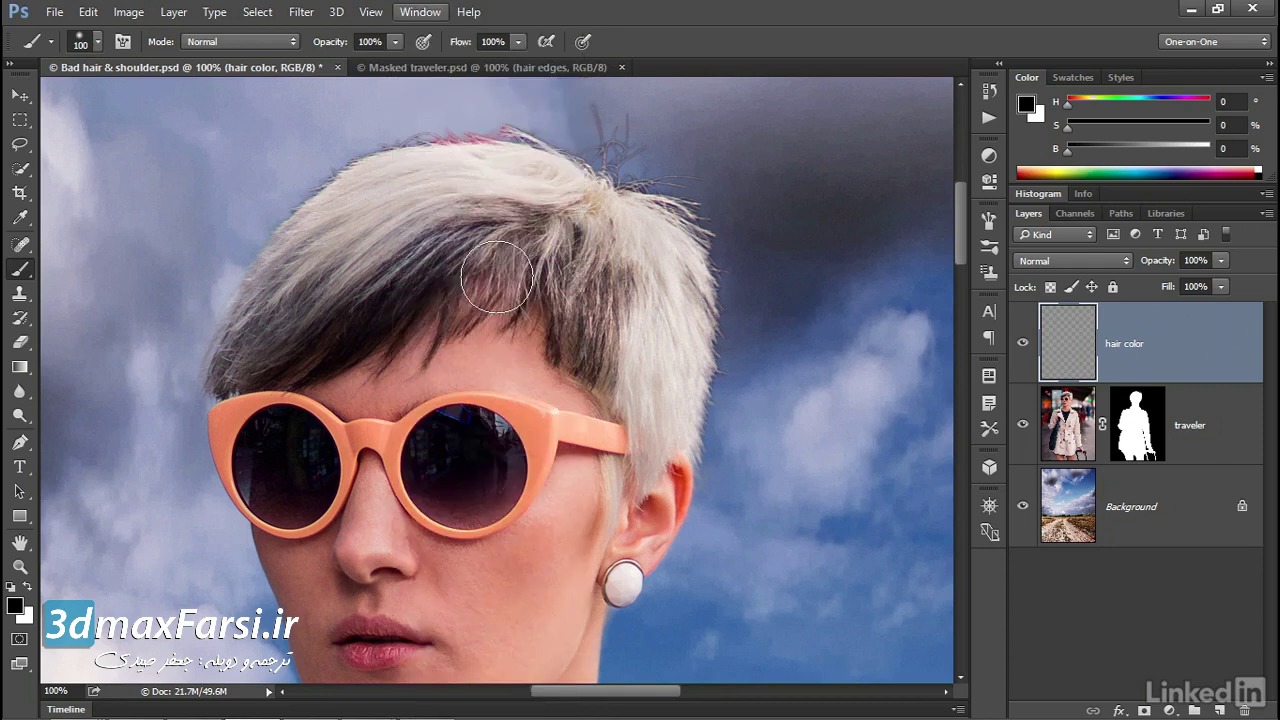
click(1266, 78)
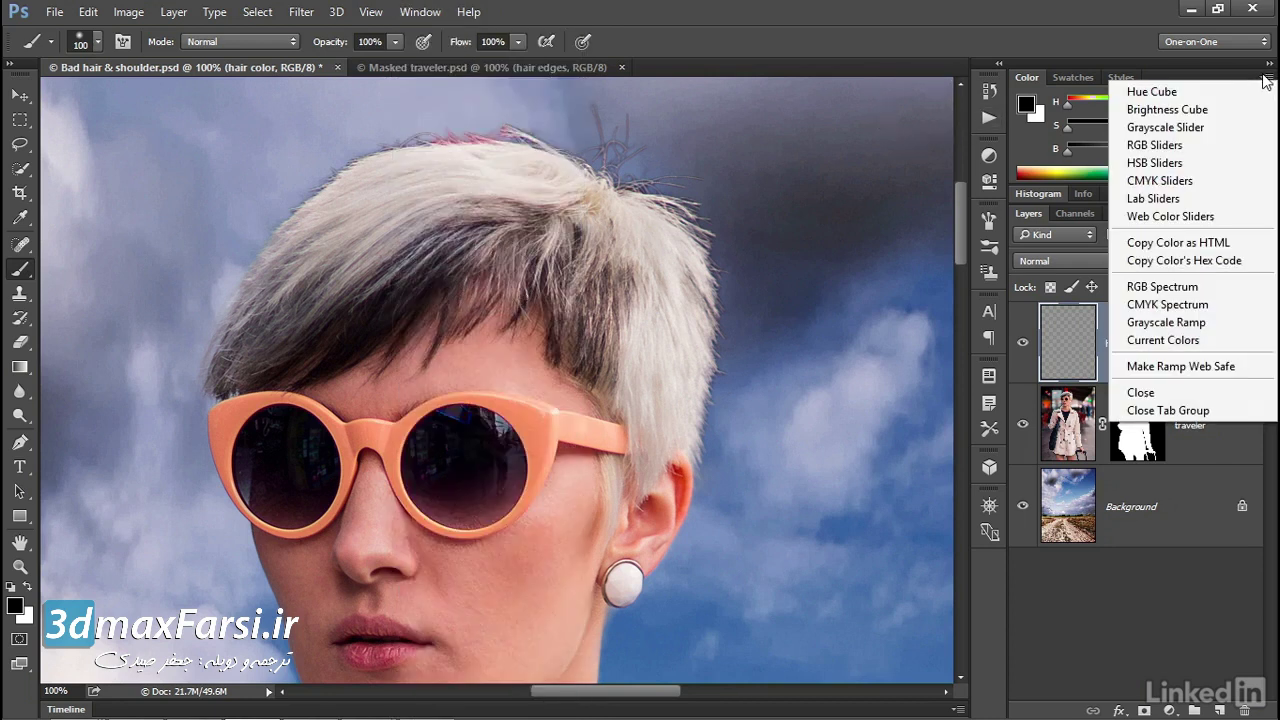
click(1210, 166)
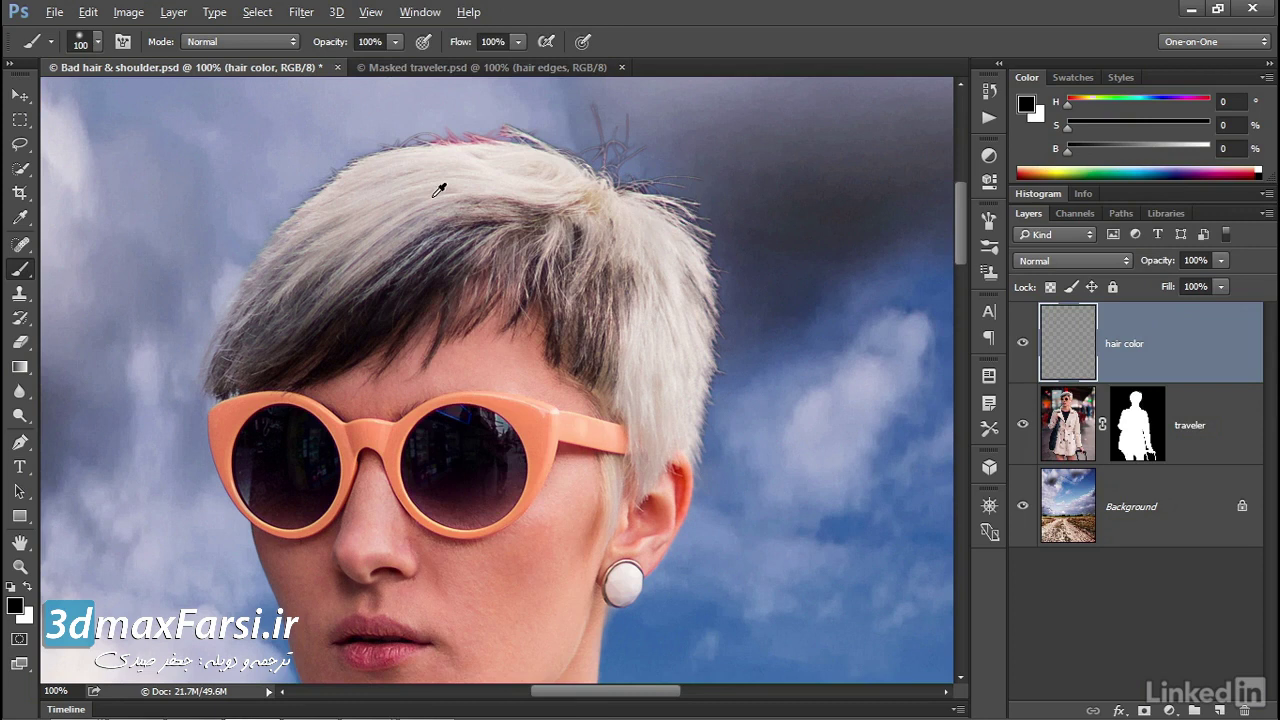
Sample the hair colour and adjust it to H 20, S 5, B 90
alt+click(378, 207)
drag(380, 205, 398, 198)
drag(1243, 102, 1213, 101)
text(20)
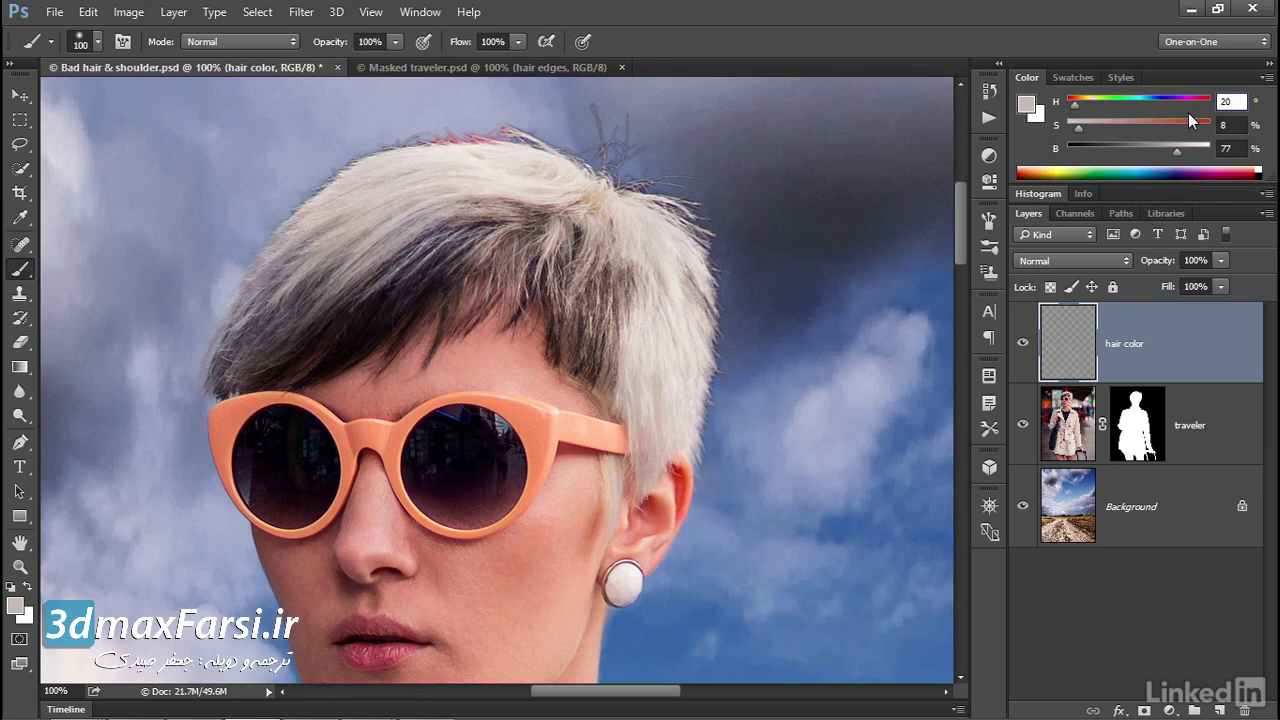
key(Tab)
text(5)
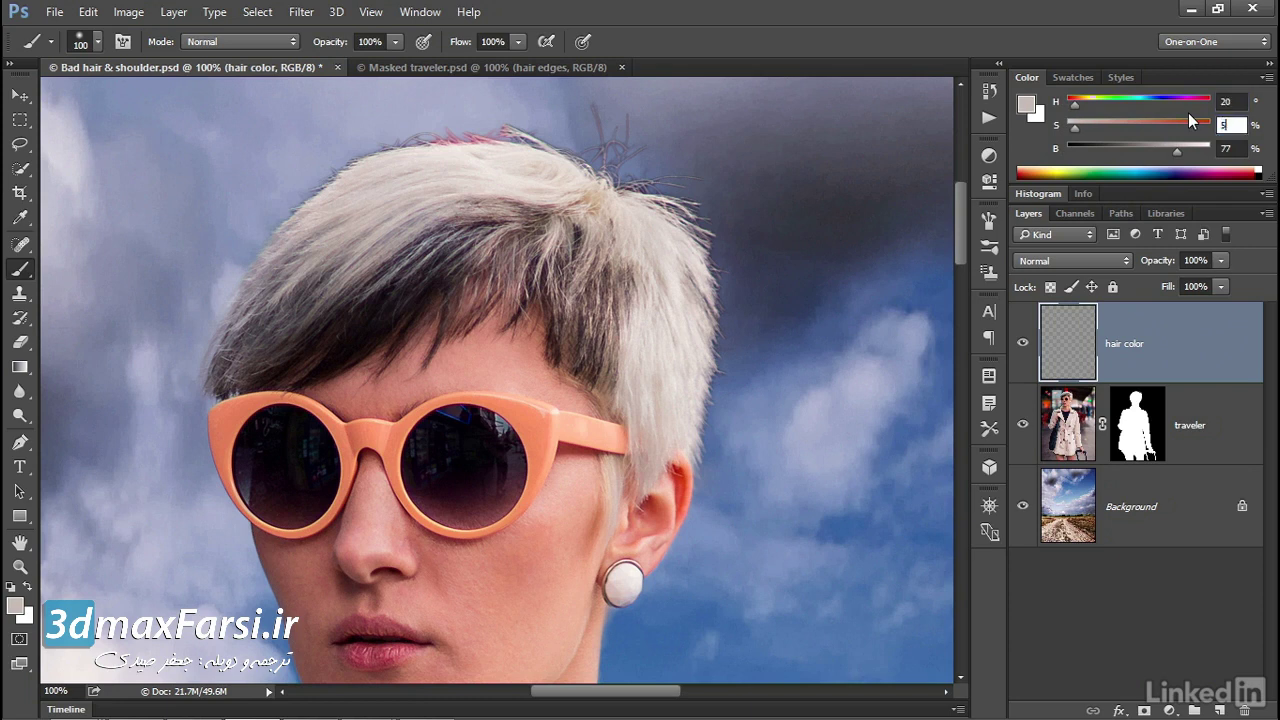
key(Tab)
text(90)
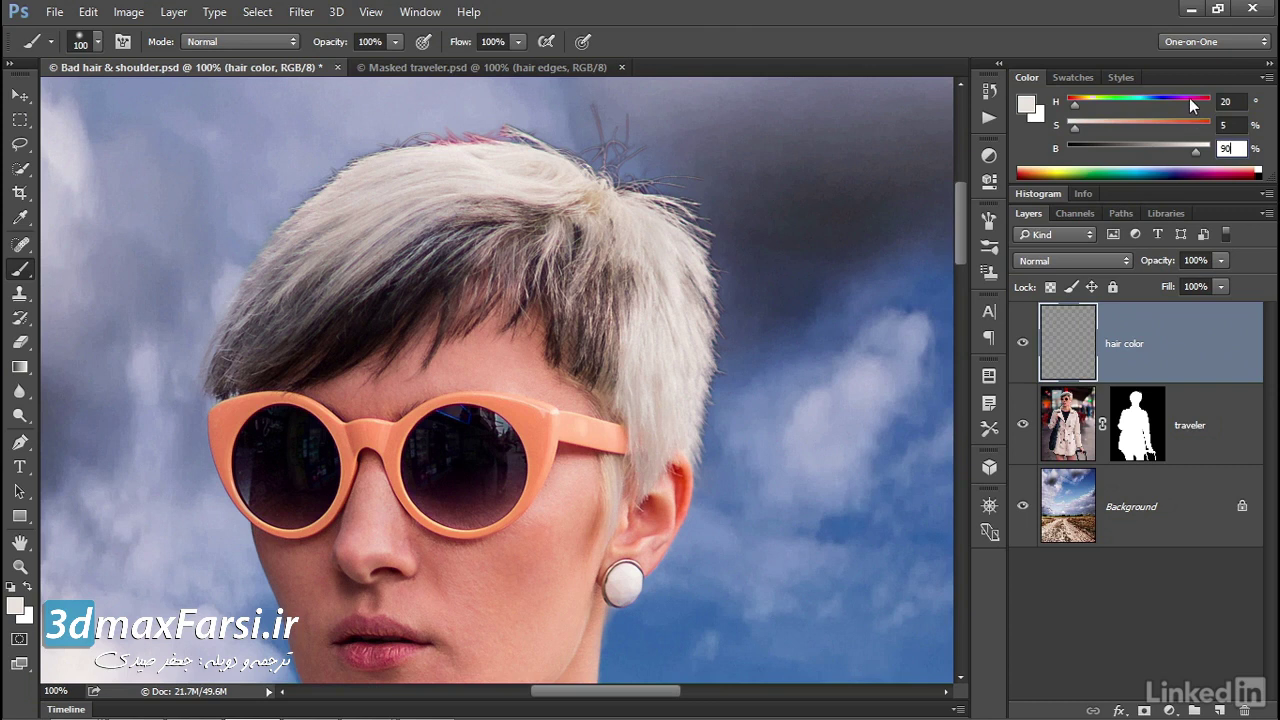
key(Return)
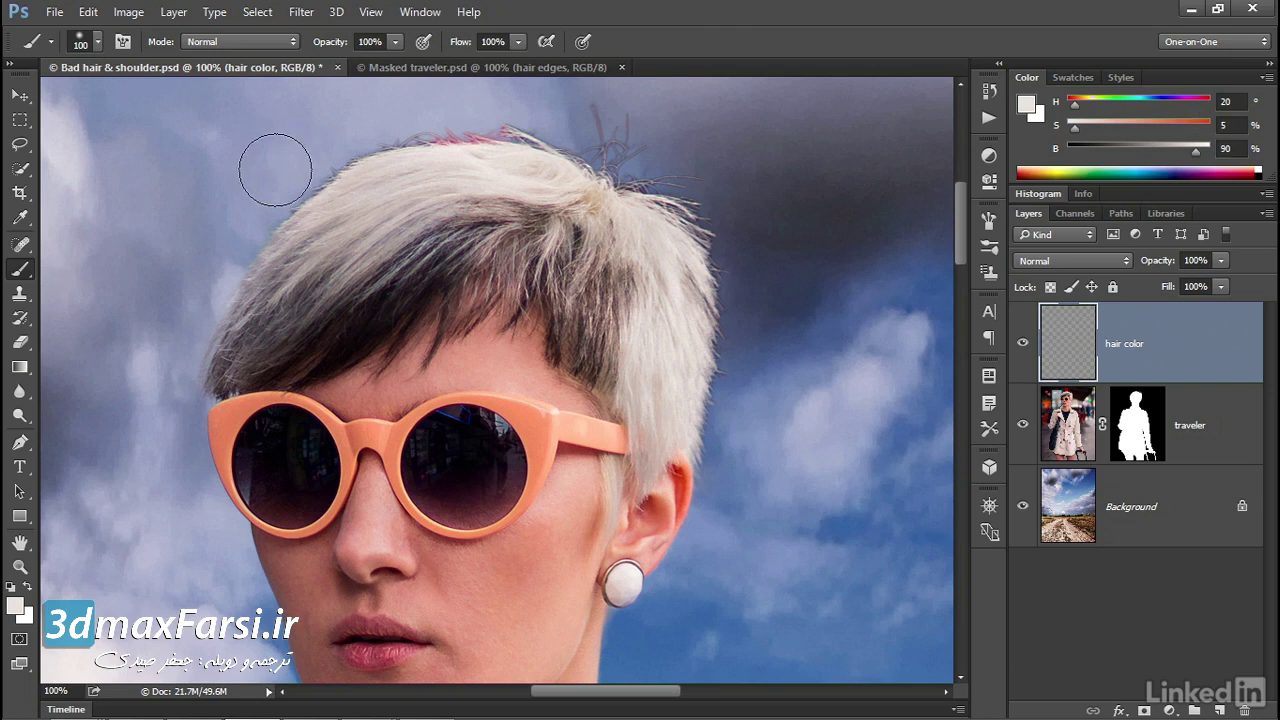
Paint a soft pale stroke across the top of the hair and the surrounding sky
click(314, 140)
mouse_move(314, 140)
mouse_down()
mouse_move(555, 128)
mouse_move(703, 212)
mouse_move(737, 286)
mouse_move(751, 366)
mouse_move(704, 222)
mouse_move(620, 151)
mouse_move(534, 120)
mouse_move(324, 125)
mouse_move(400, 109)
mouse_move(463, 114)
mouse_move(300, 129)
mouse_move(436, 119)
mouse_move(652, 166)
mouse_move(751, 269)
mouse_move(634, 120)
mouse_move(540, 105)
mouse_up()
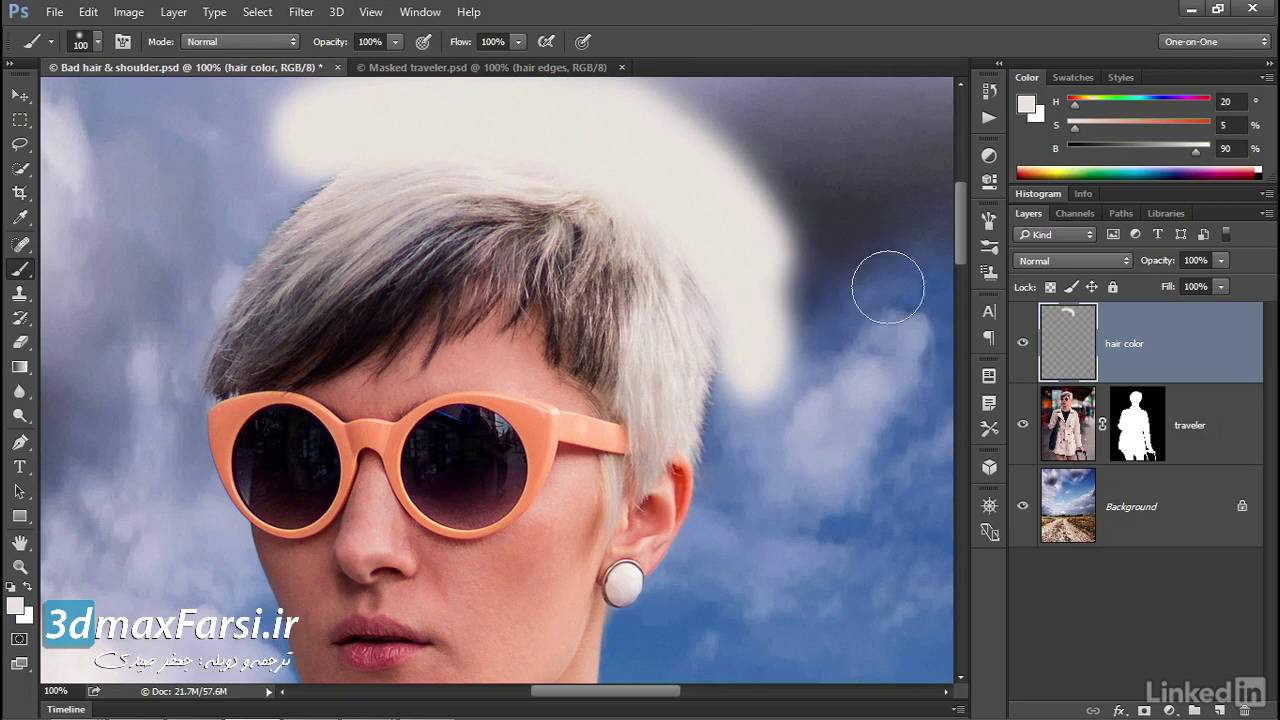
Set the hair color layer to Color blend mode and clip it to the traveler layer
click(1062, 260)
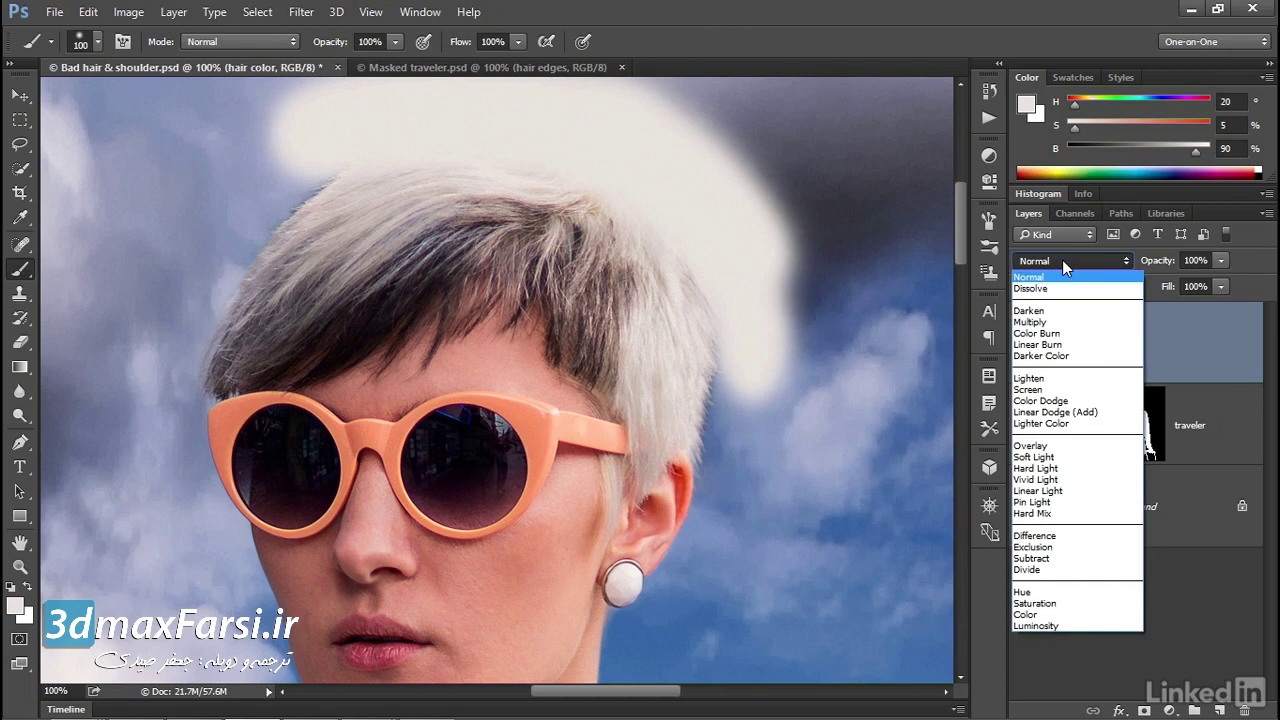
click(1078, 615)
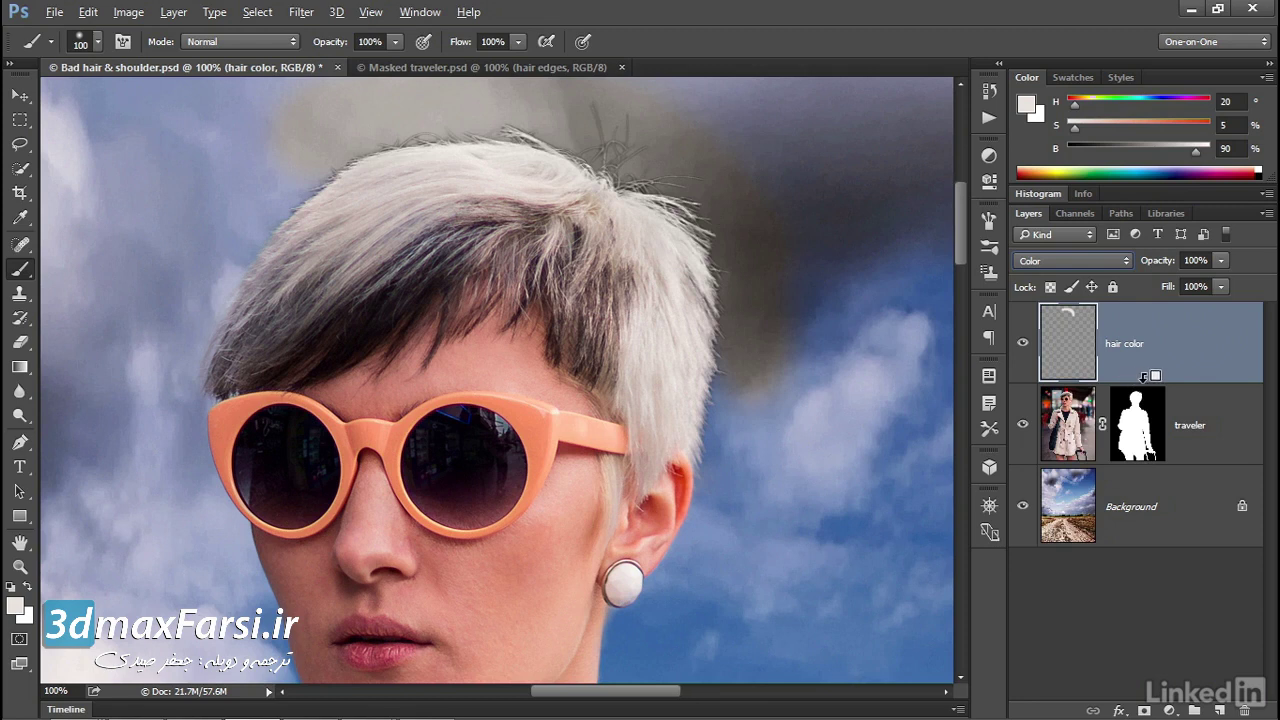
alt+click(1145, 377)
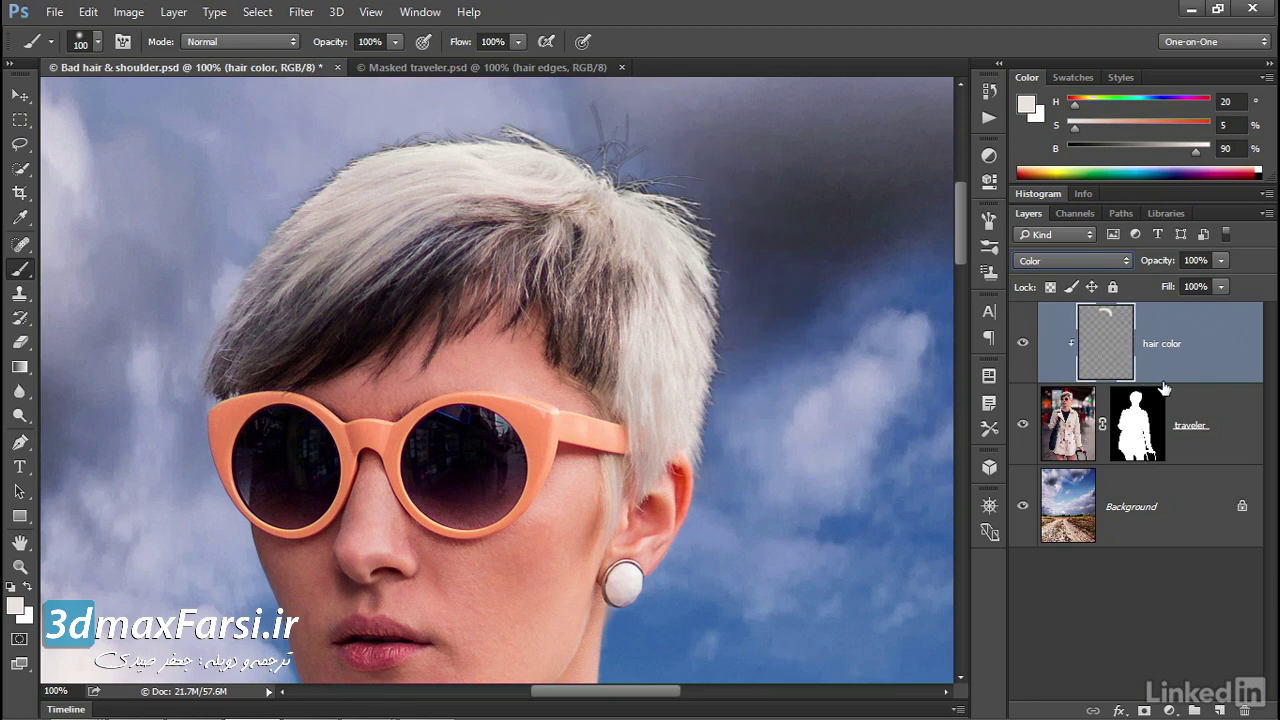
alt+click(1163, 389)
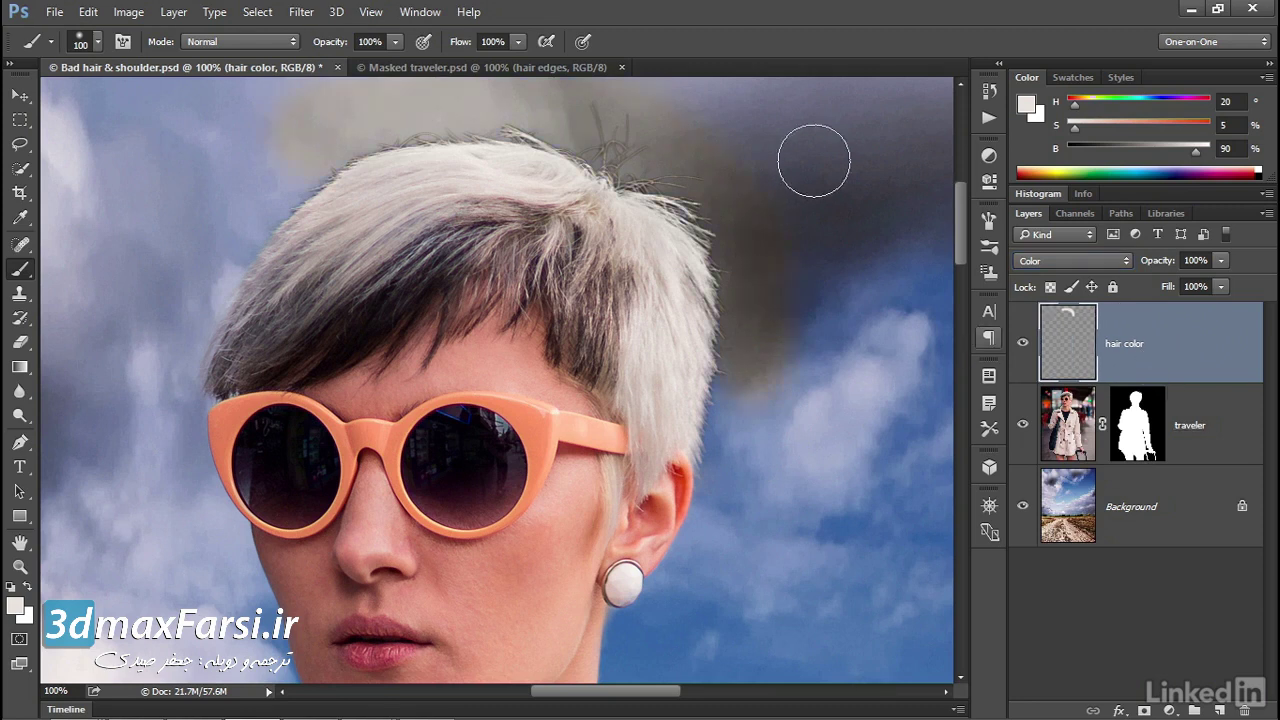
click(174, 14)
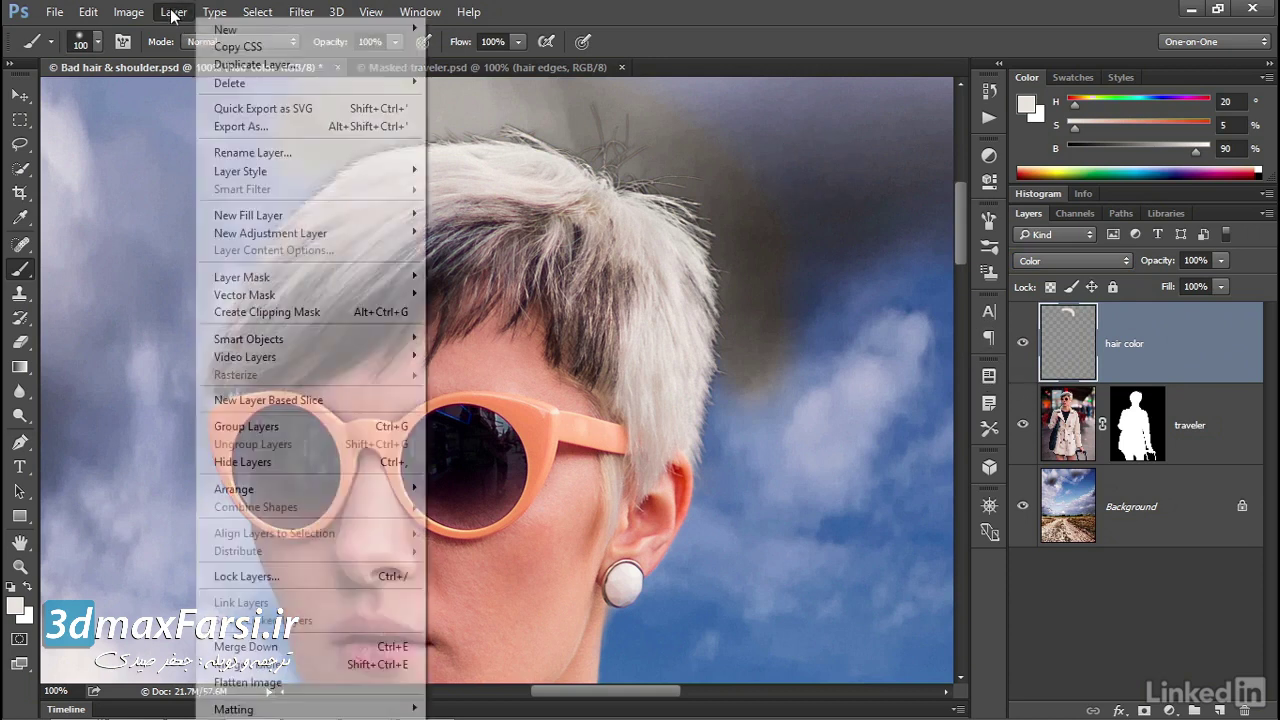
click(340, 312)
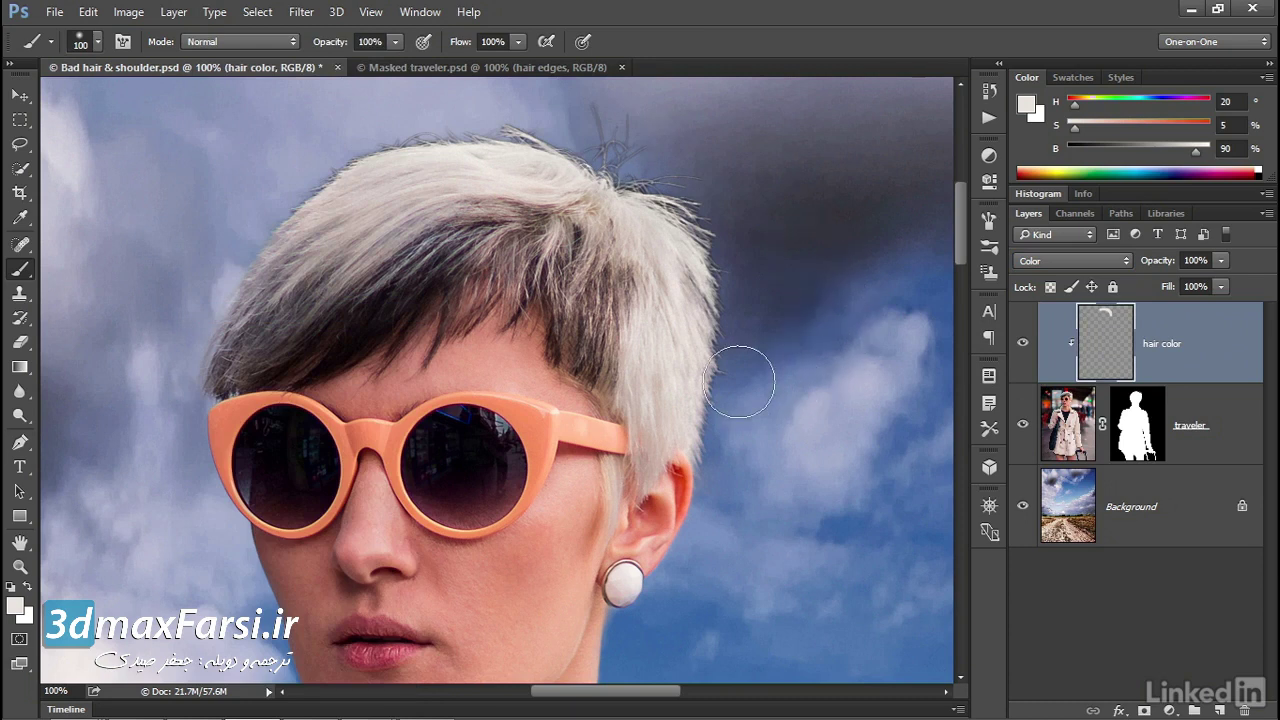
key(alt)
Sample the sky blue and adjust it to H 220, S 33, B 60
alt+click(748, 373)
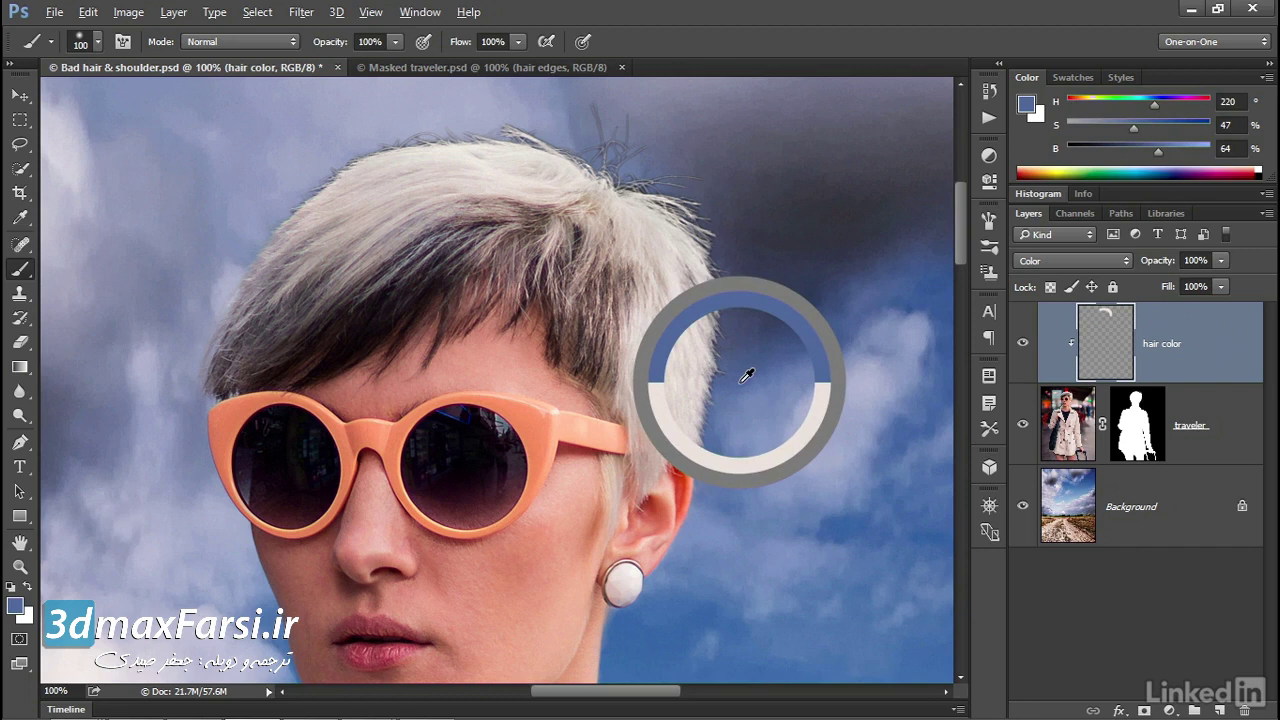
click(1241, 100)
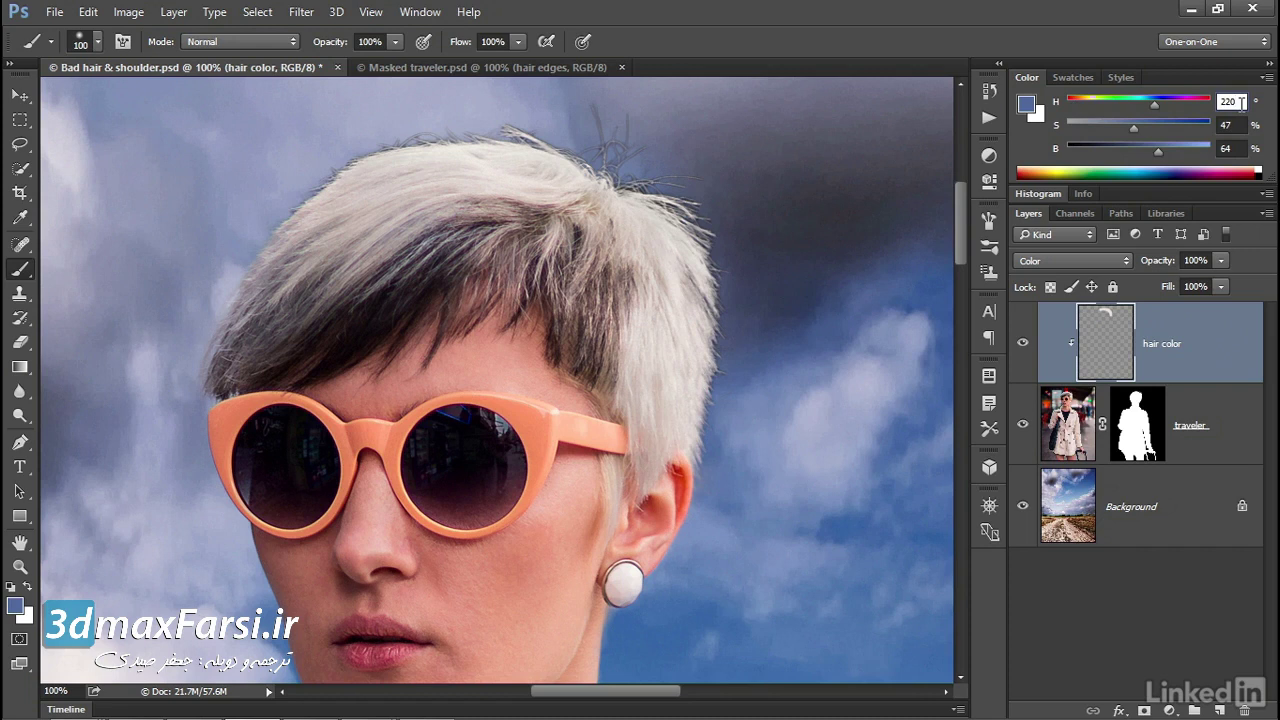
key(Tab)
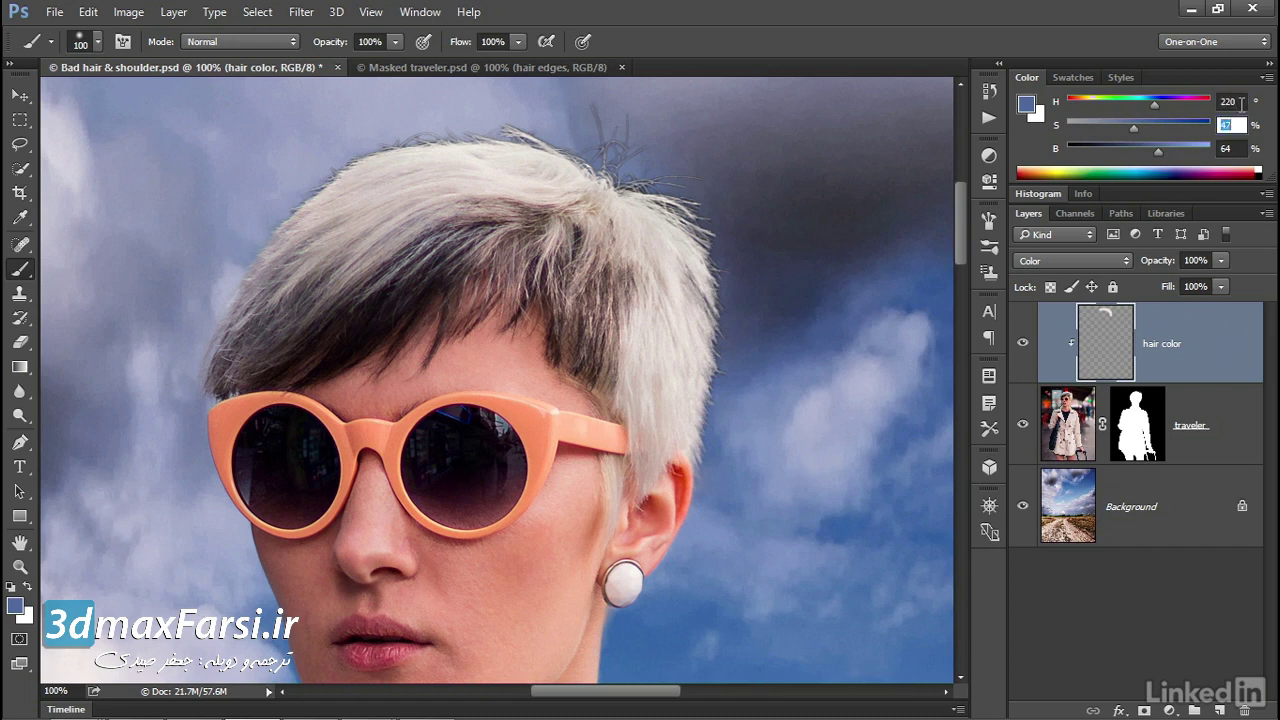
text(33)
key(Tab)
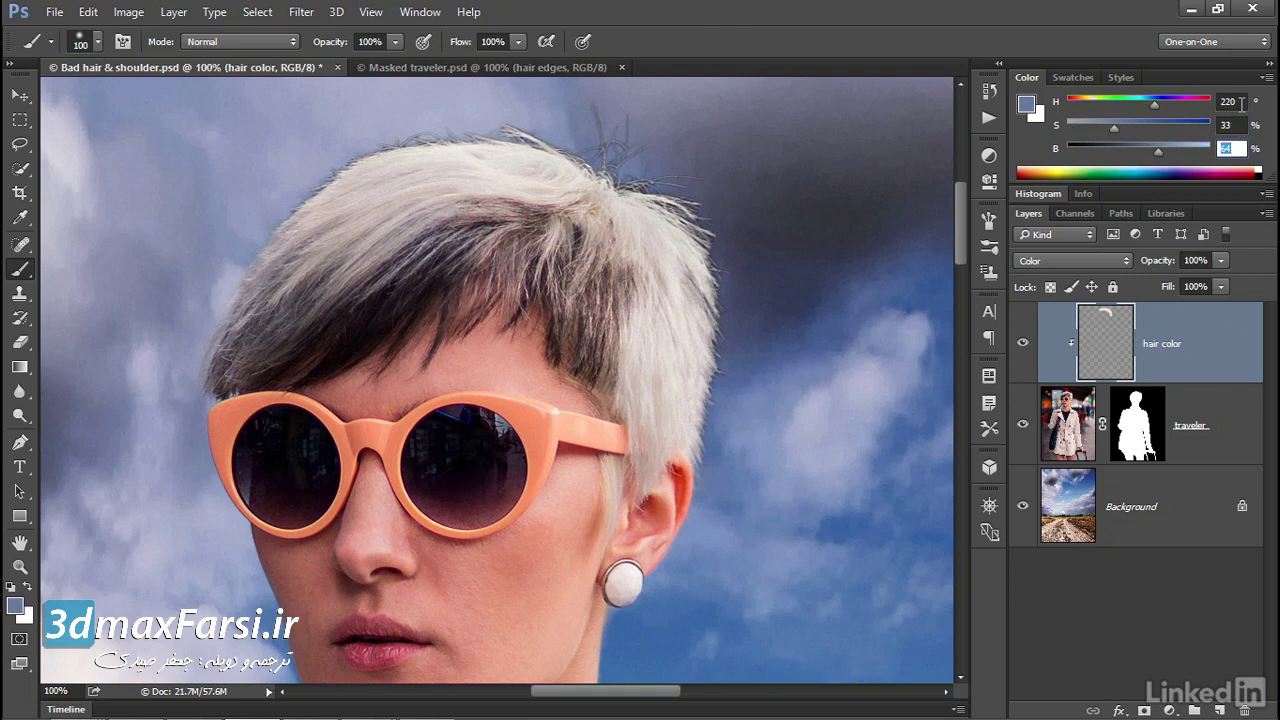
text(60)
key(Return)
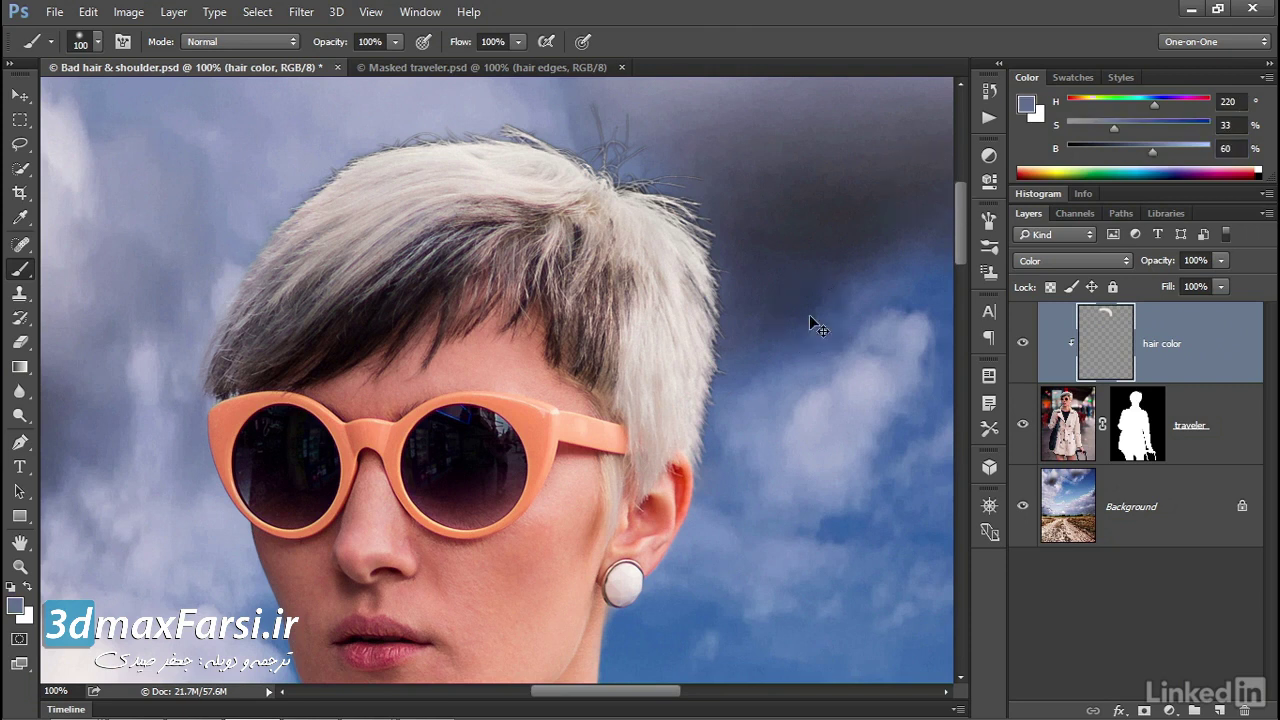
key(ctrl+shift+n)
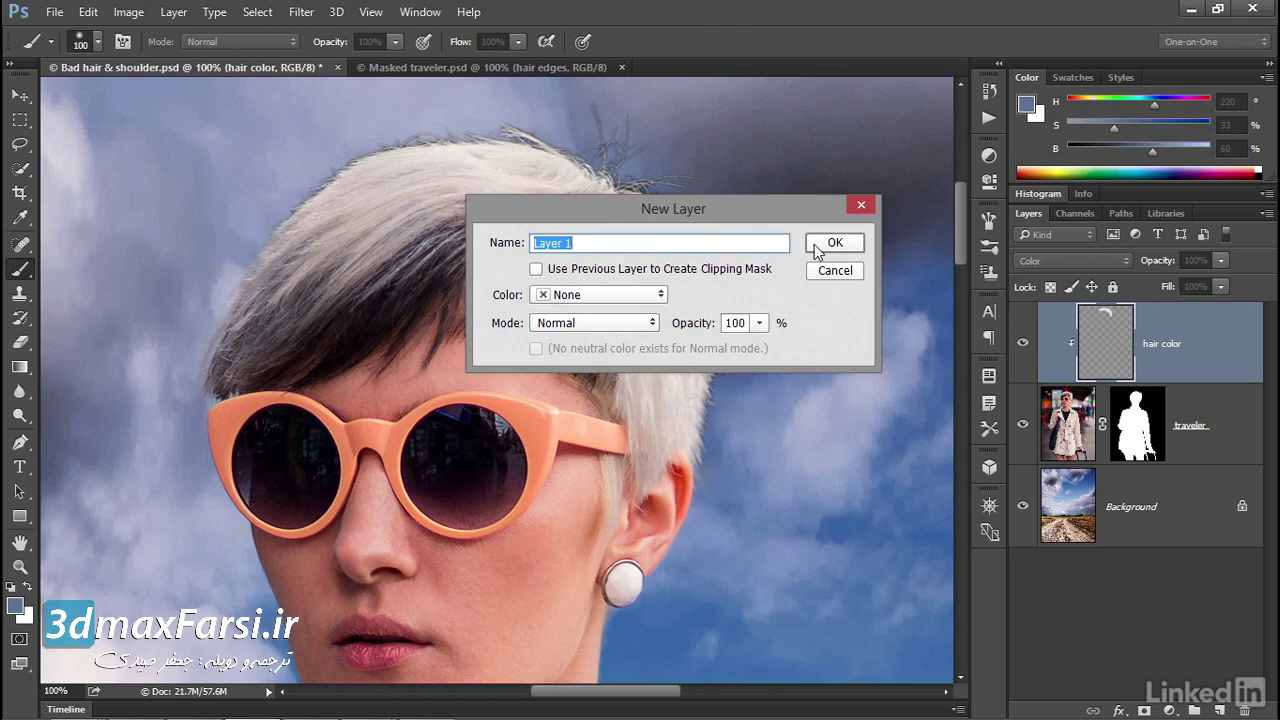
Create a layer named 'hair edges' clipped to the layers below
text(hair edges)
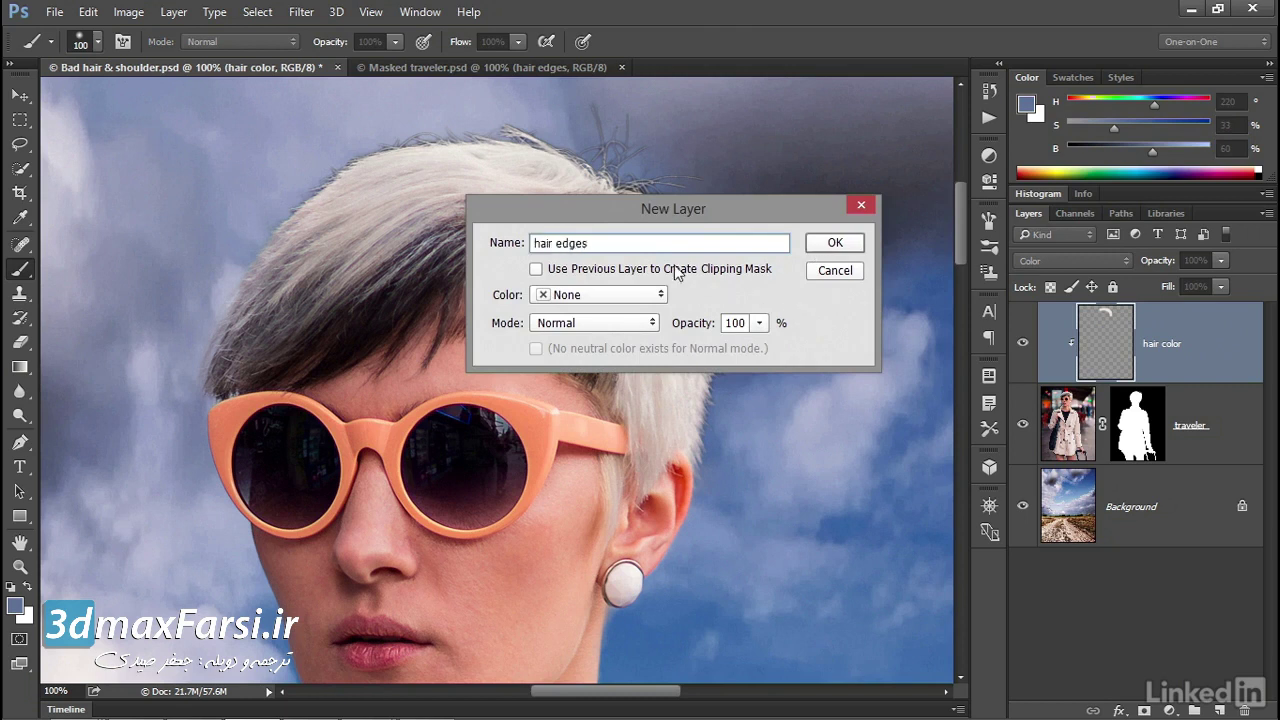
click(556, 279)
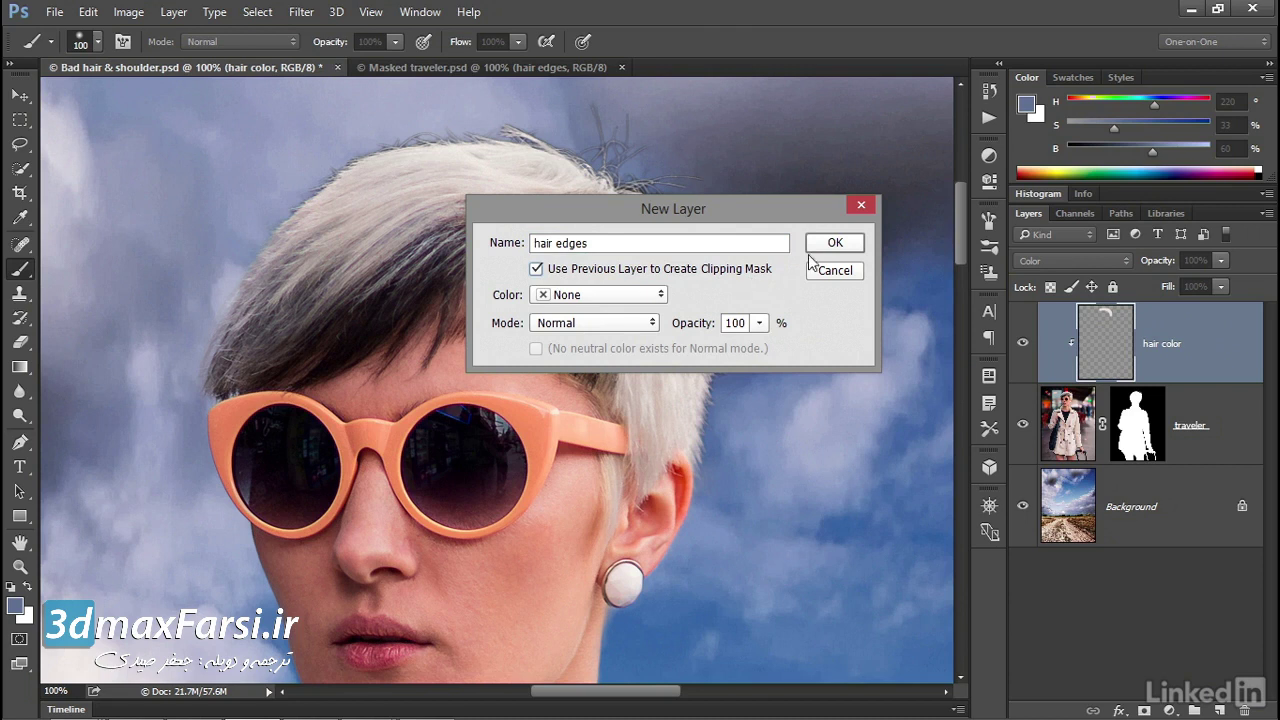
click(835, 243)
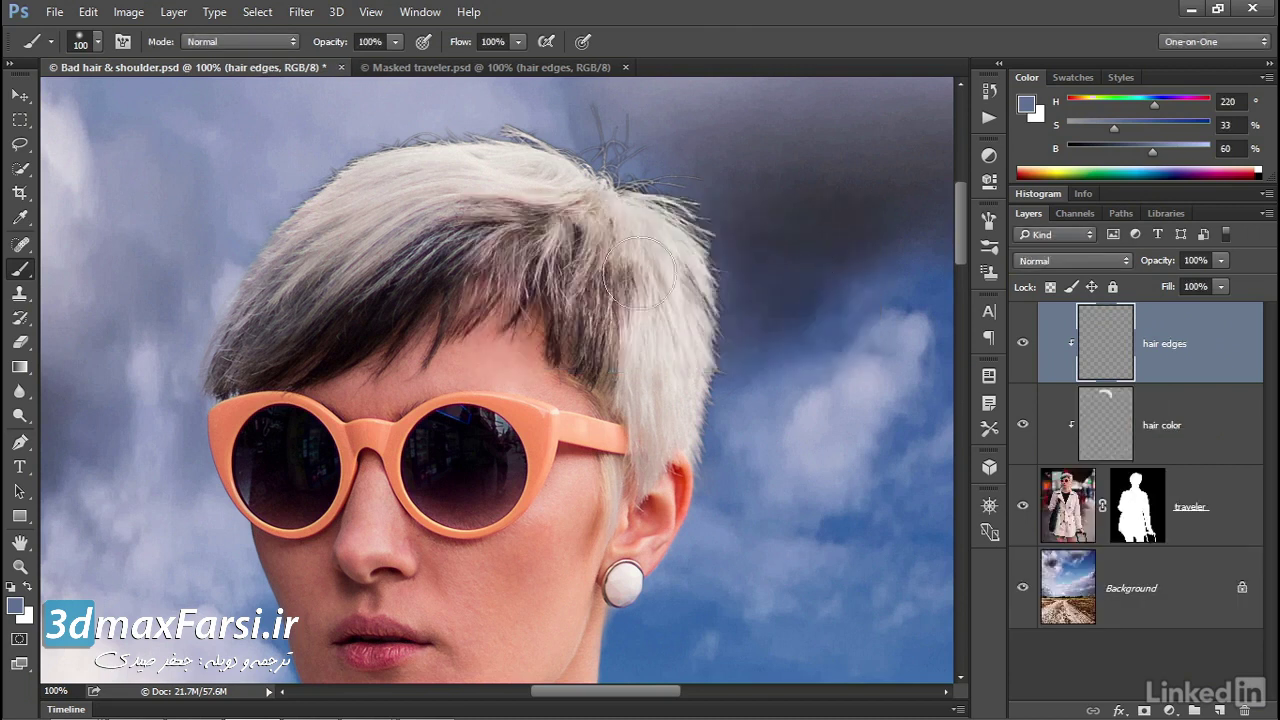
Shrink the brush to 70 px and paint blue over the stray hairs atop the head
key(bracketleft)
key(bracketleft)
key(bracketleft)
mouse_move(331, 158)
mouse_down()
mouse_move(591, 137)
mouse_move(675, 187)
mouse_move(724, 281)
mouse_move(726, 425)
mouse_move(707, 231)
mouse_move(680, 189)
mouse_up()
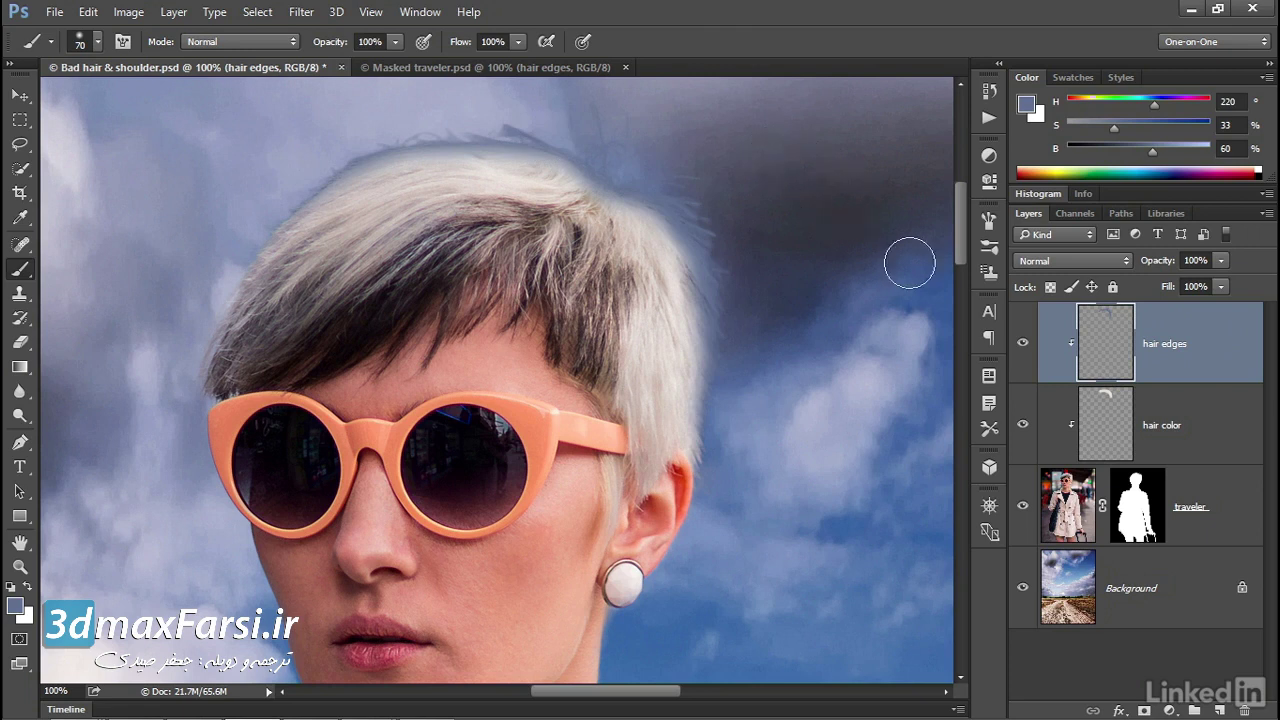
click(1069, 262)
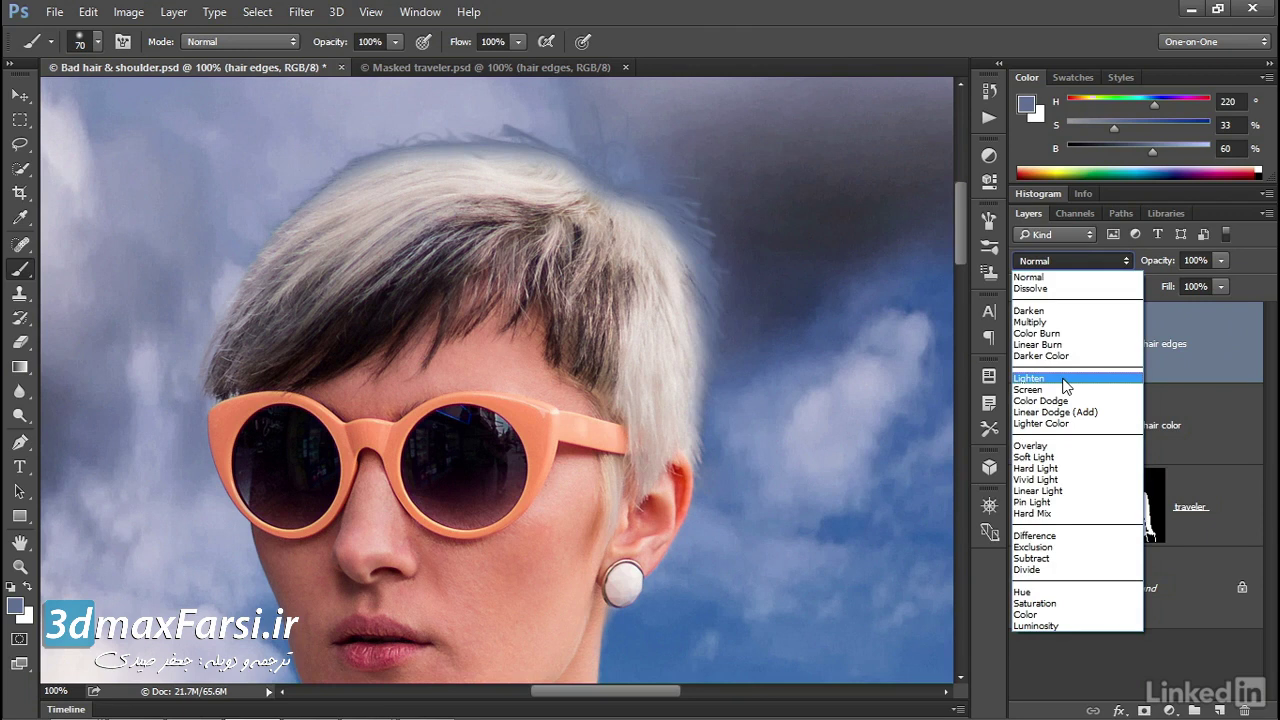
Set hair edges to Lighten blend mode and toggle the hair layers to compare
click(1066, 387)
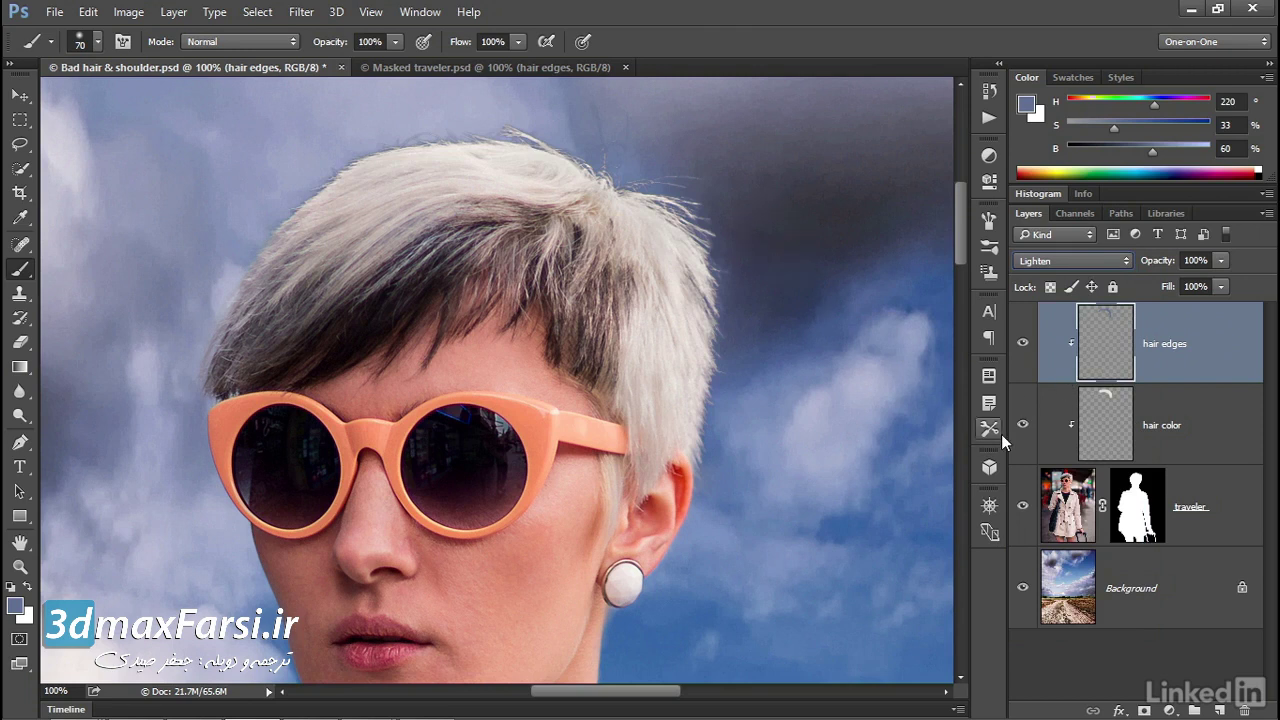
mouse_move(1023, 426)
mouse_down()
mouse_move(1025, 346)
mouse_move(1023, 426)
mouse_up()
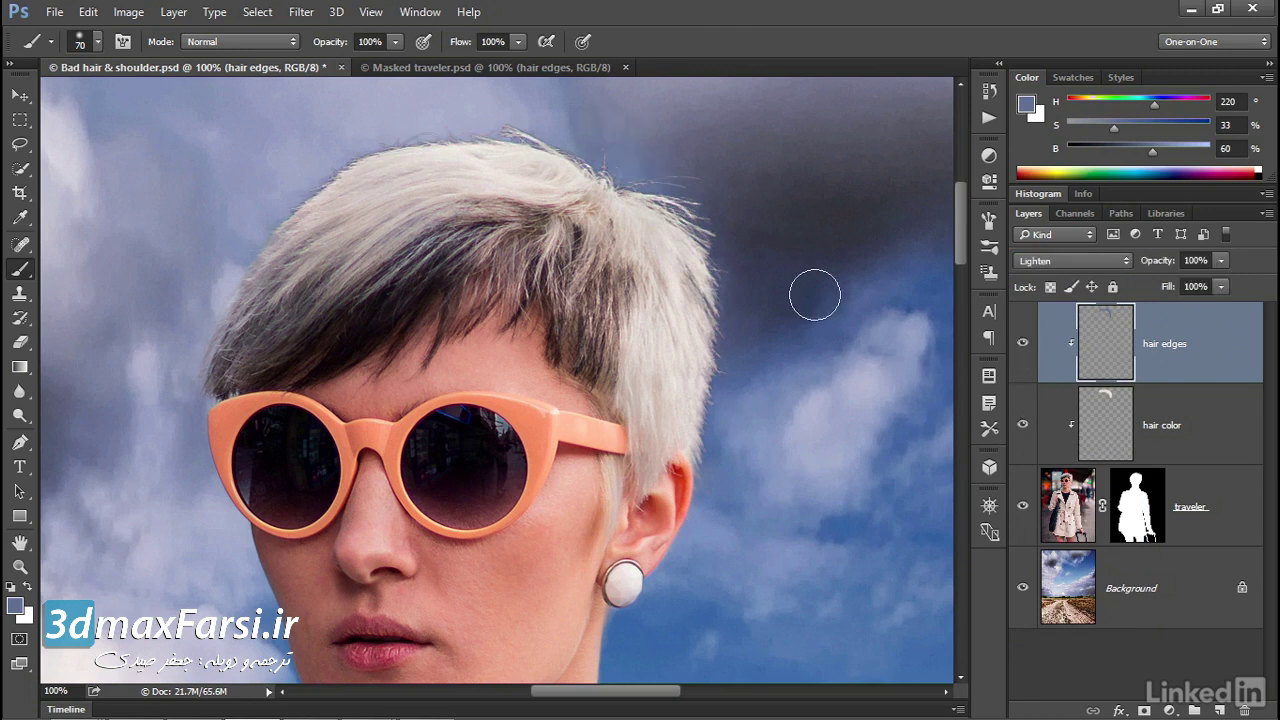
Pan and zoom to inspect the coat shoulder edge, then select the Rectangular Marquee tool
mouse_move(704, 550)
mouse_down()
mouse_move(663, 288)
mouse_move(545, 261)
mouse_up()
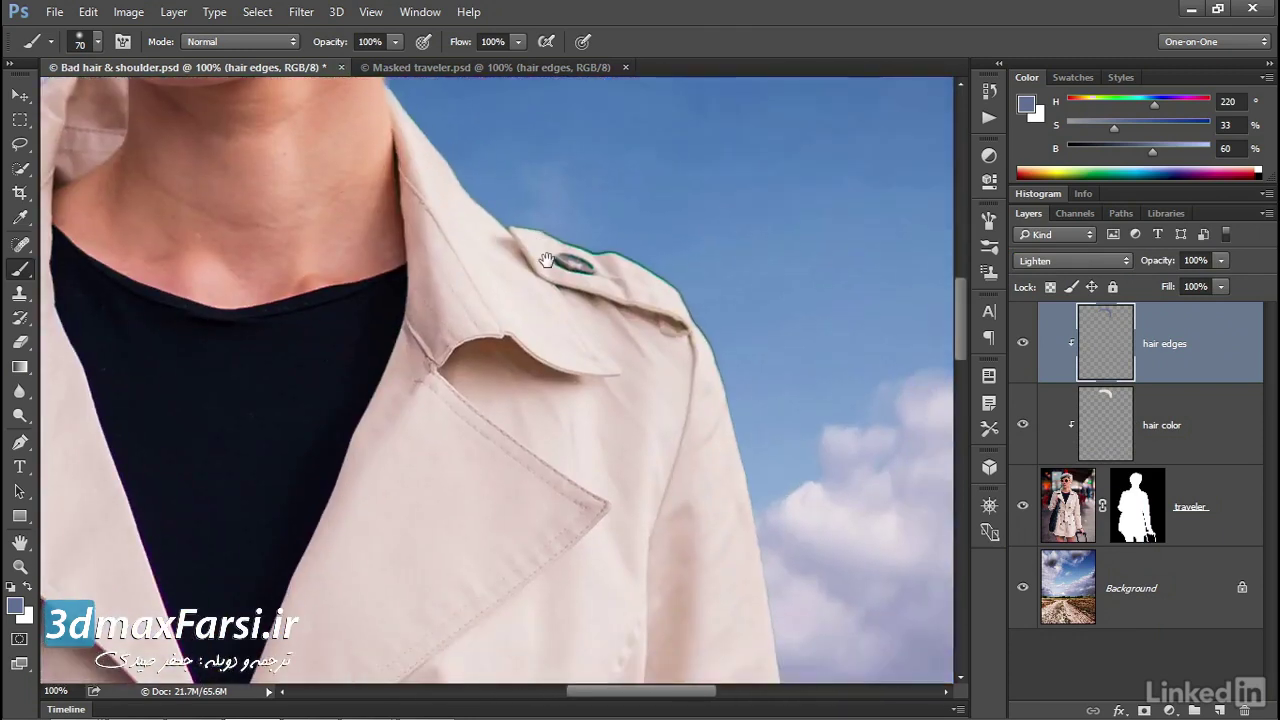
scroll(530, 262, up, 1)
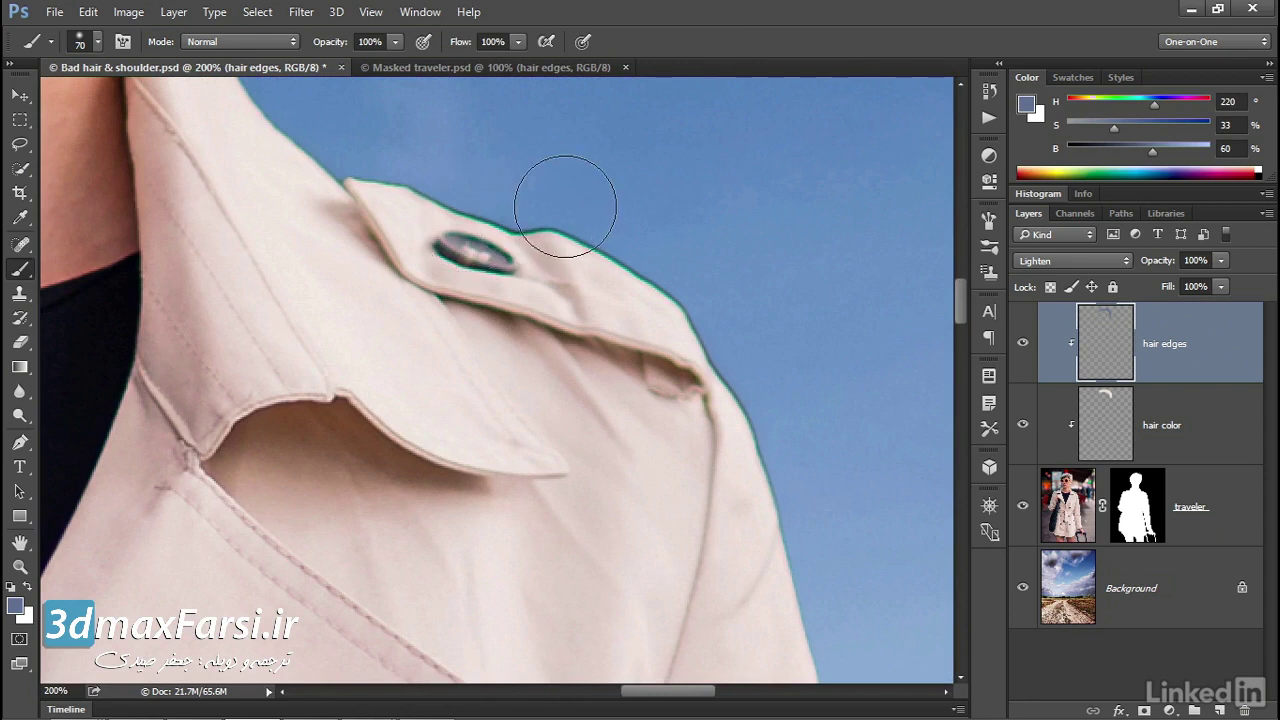
key(ctrl+minus)
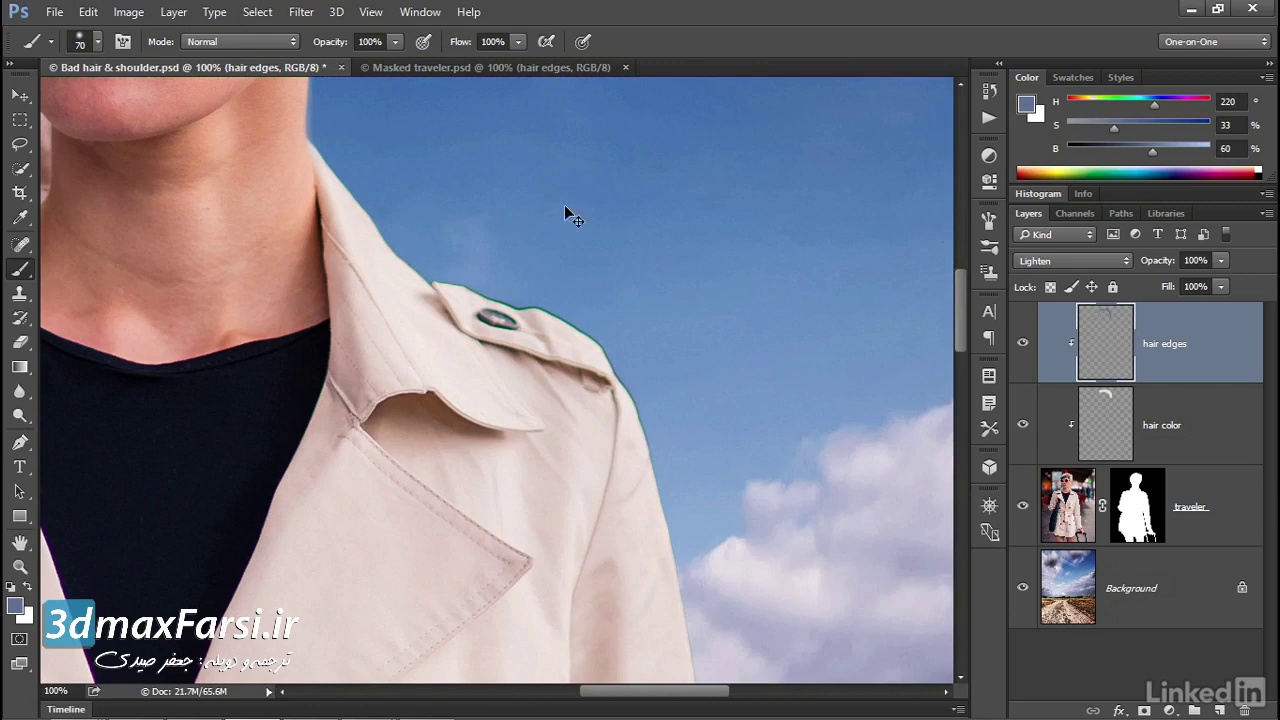
key(ctrl+minus)
key(m)
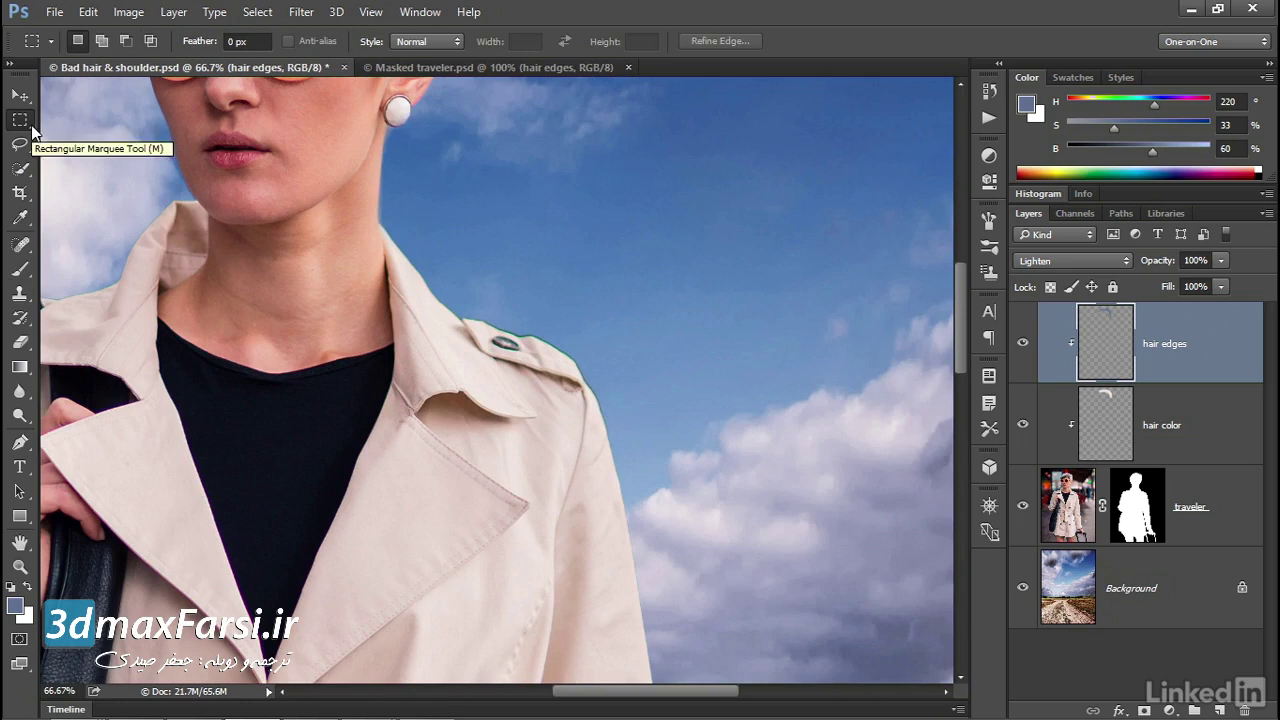
Draw a rectangular selection along the coat's sleeve and shoulder edge
scroll(563, 594, down, 5)
scroll(600, 537, down, 3)
drag(600, 537, 577, 500)
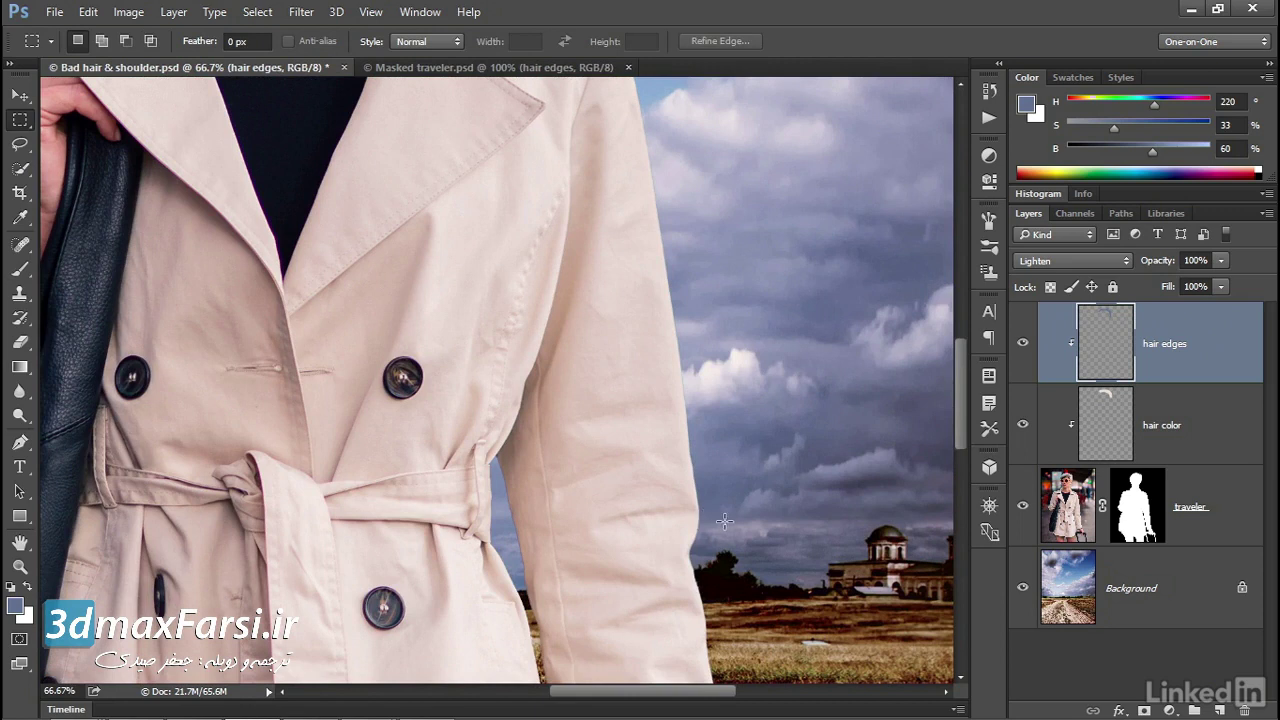
drag(730, 518, 604, 430)
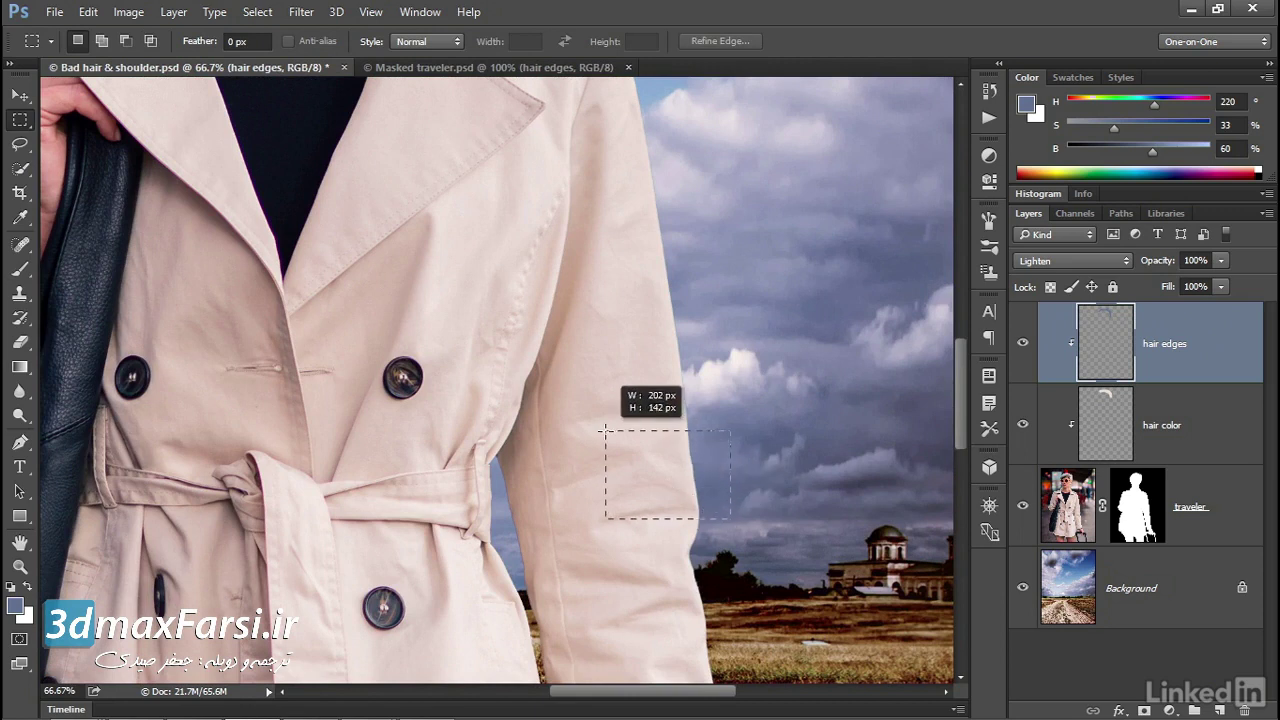
mouse_move(604, 430)
mouse_down()
mouse_move(553, 357)
mouse_move(486, 145)
mouse_move(479, 175)
mouse_up()
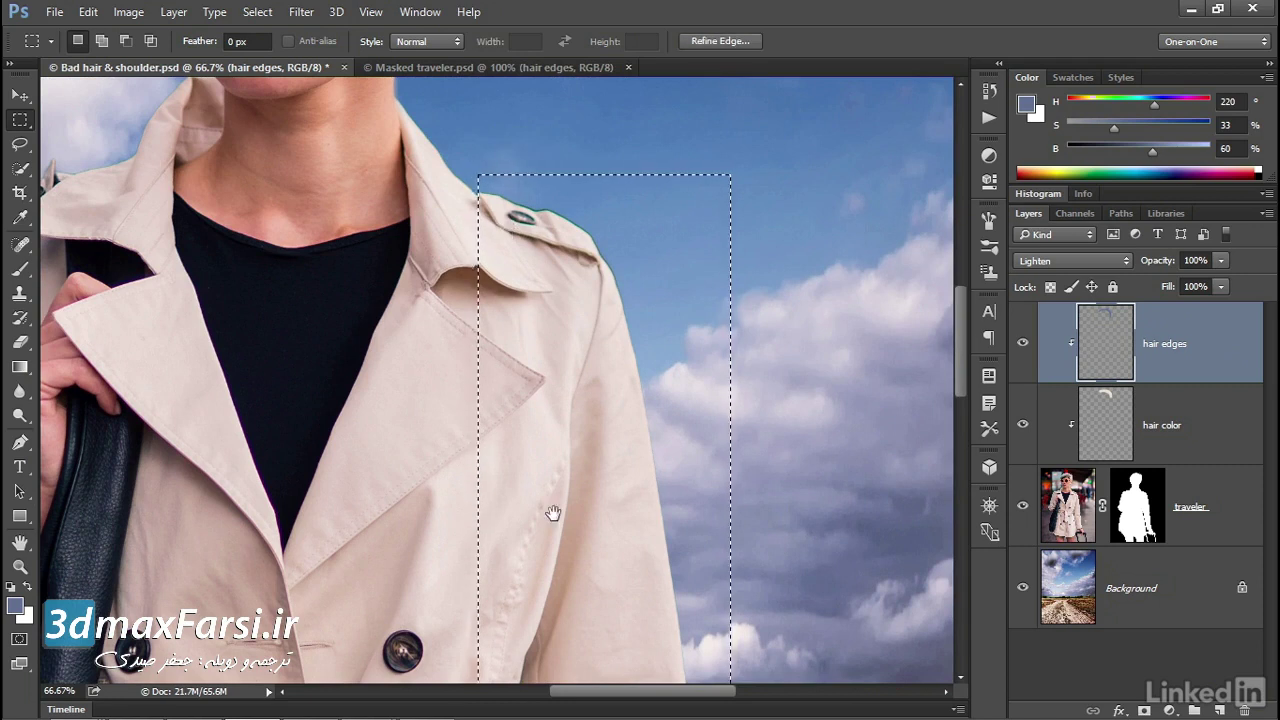
mouse_move(543, 580)
mouse_down()
mouse_move(541, 313)
mouse_move(515, 243)
mouse_up()
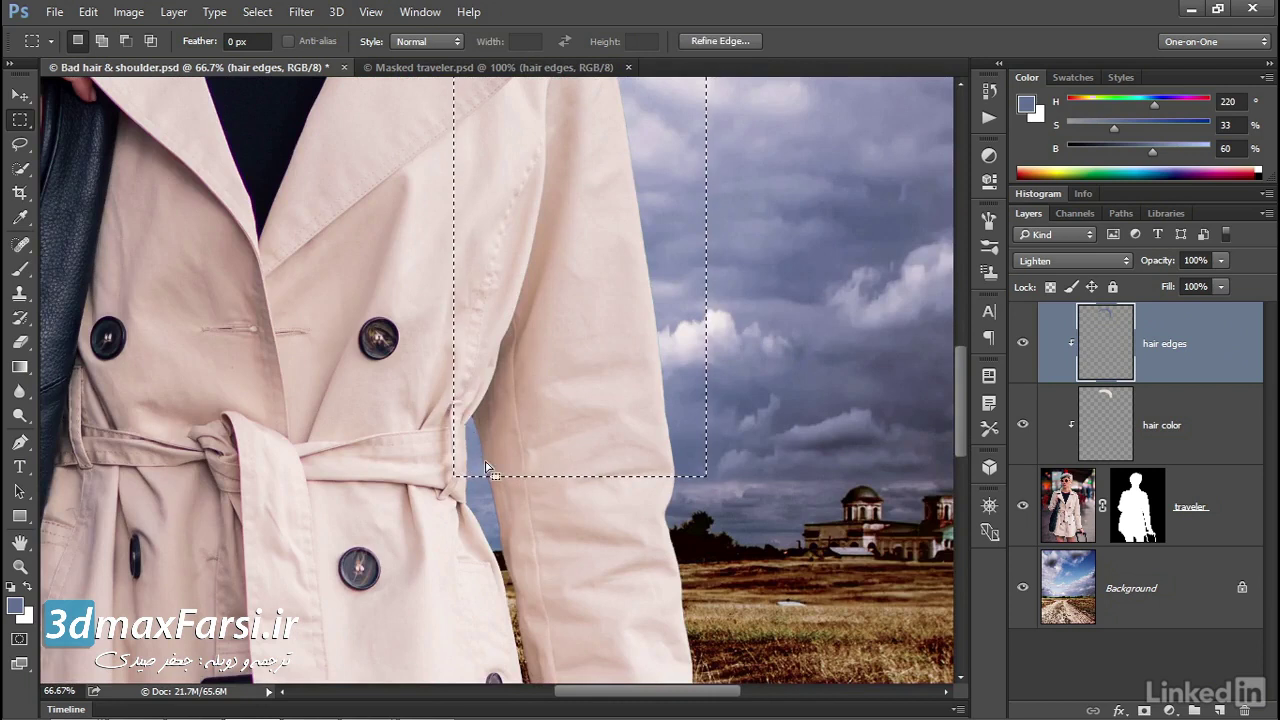
Subtract the inner-arm corner from the selection and zoom in on the shoulder edge
key(alt)
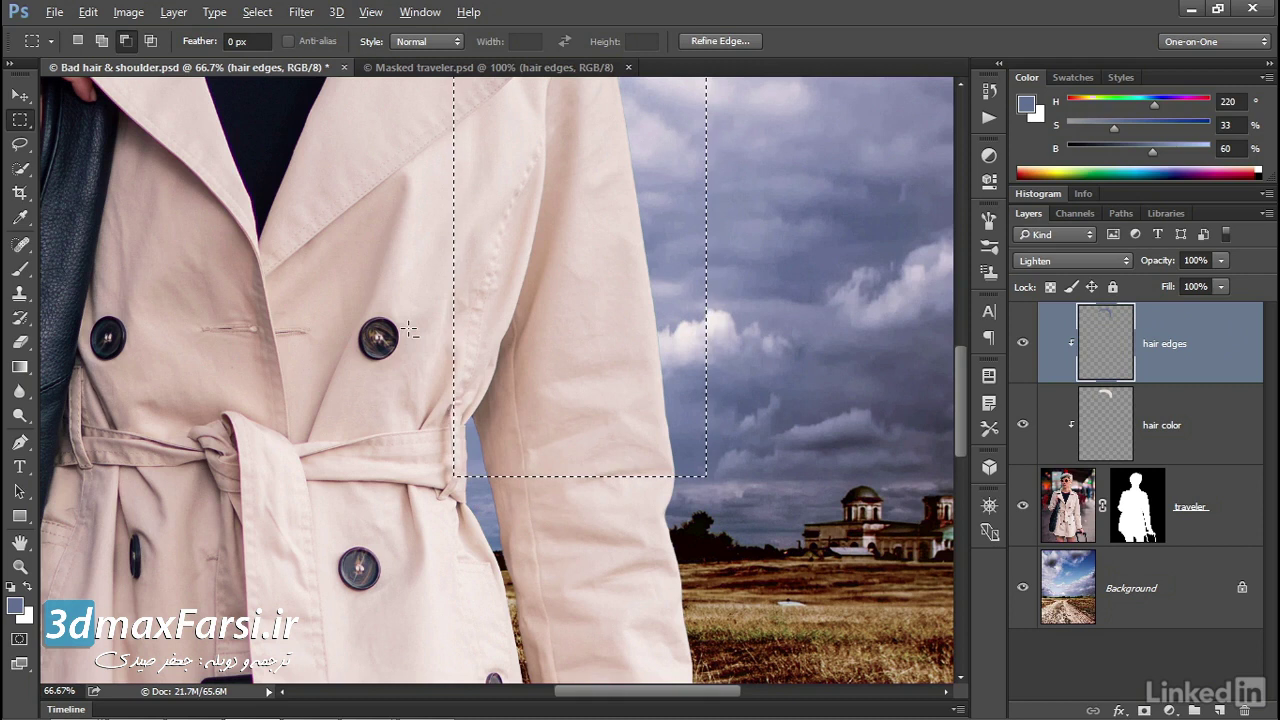
drag(409, 328, 549, 551)
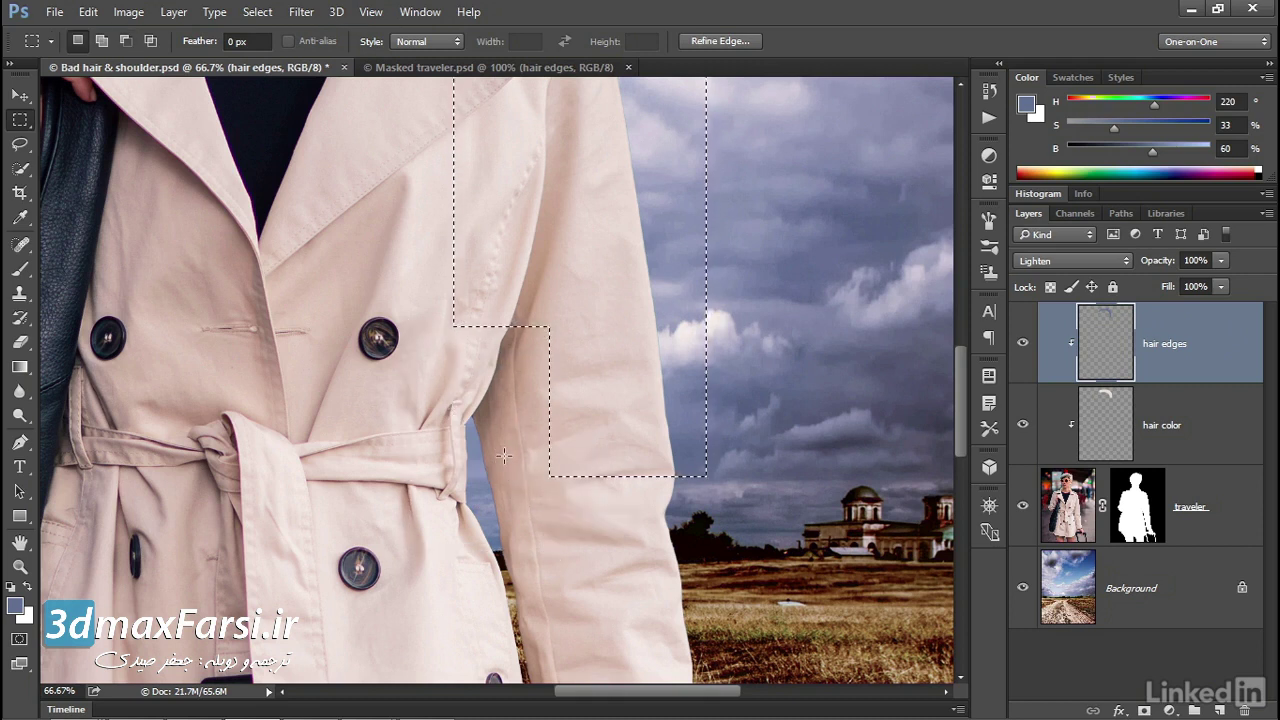
drag(548, 290, 556, 515)
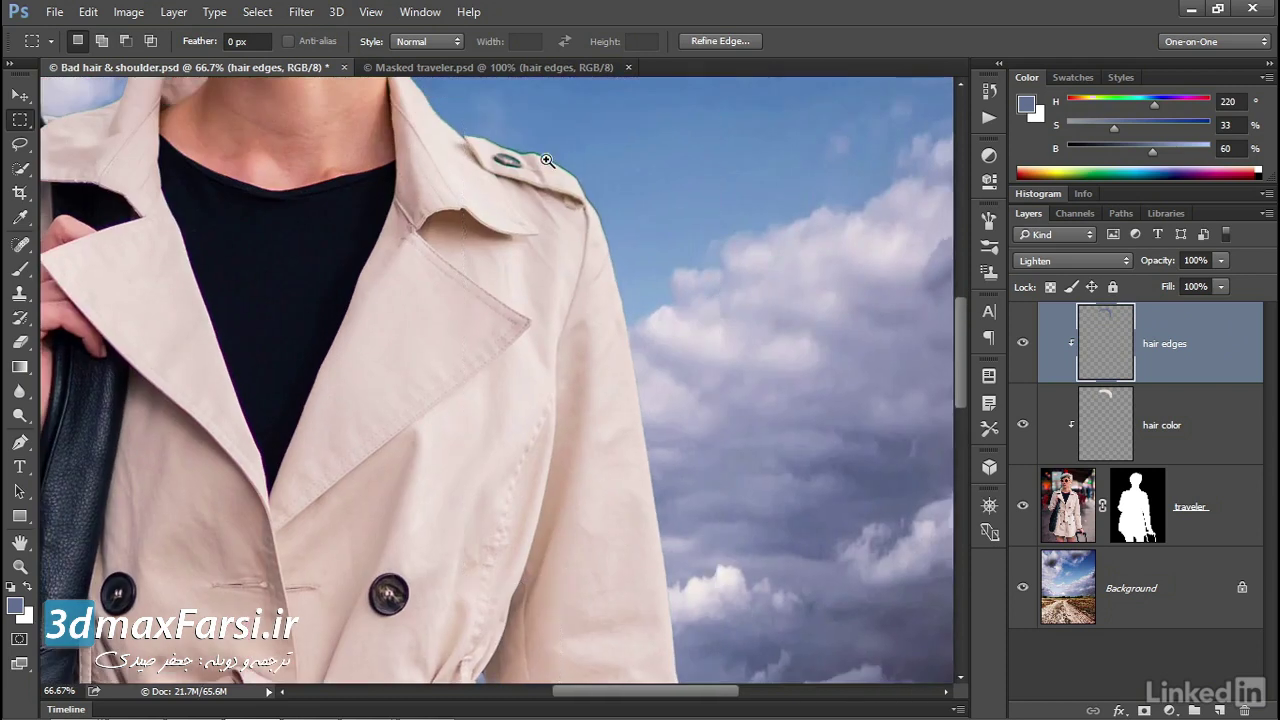
click(548, 172)
click(538, 169)
mouse_move(531, 177)
mouse_down()
mouse_move(491, 331)
mouse_move(578, 372)
mouse_up()
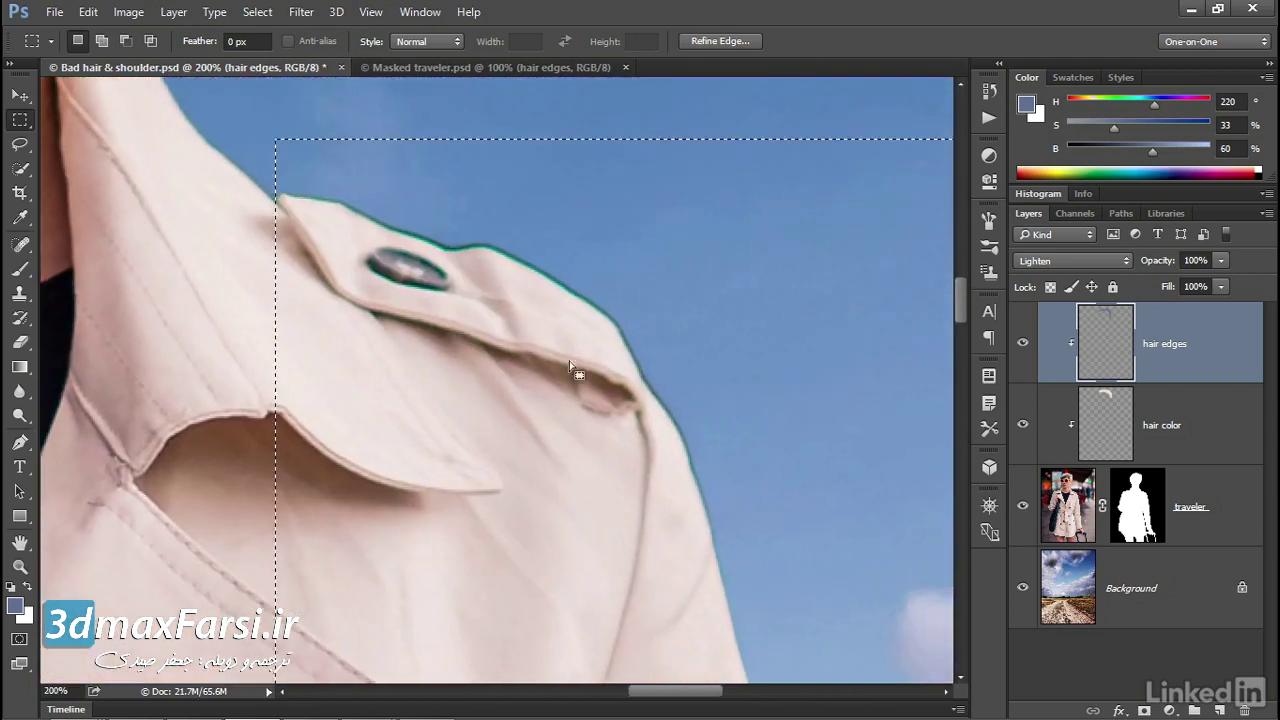
Contract the traveler layer mask along the selected coat shoulder, then deselect and fit the image
click(1134, 518)
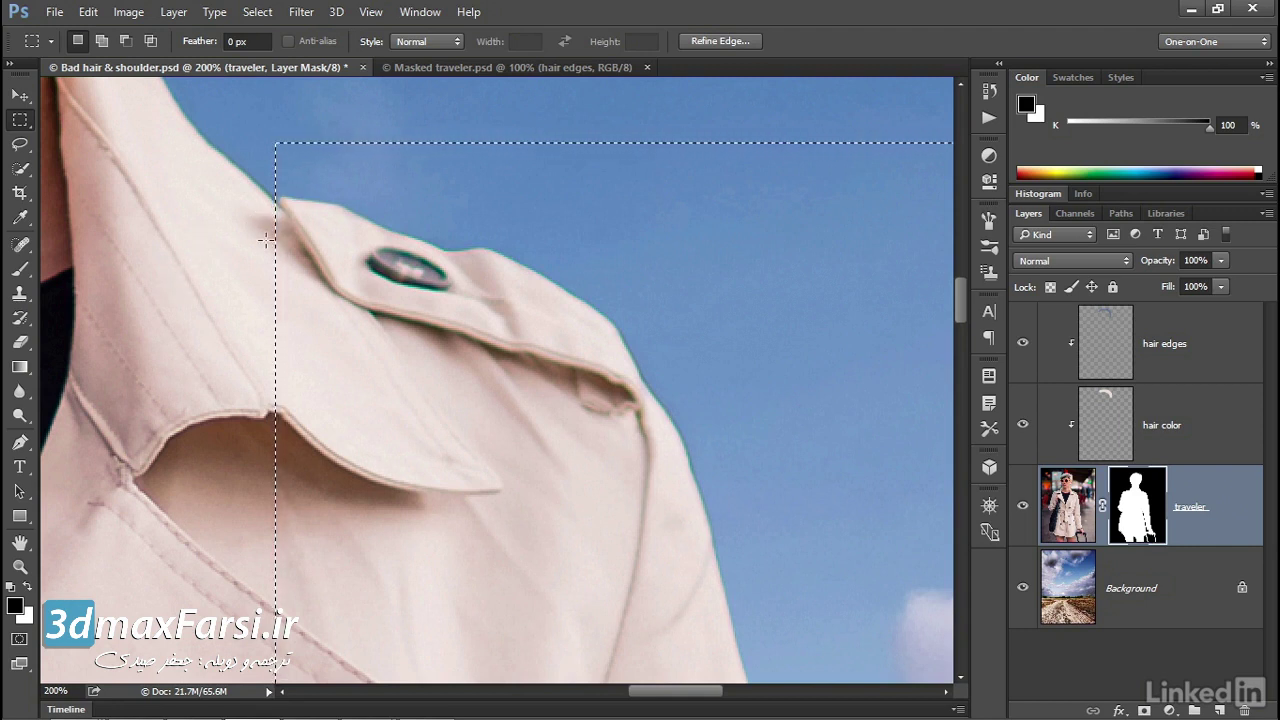
click(175, 240)
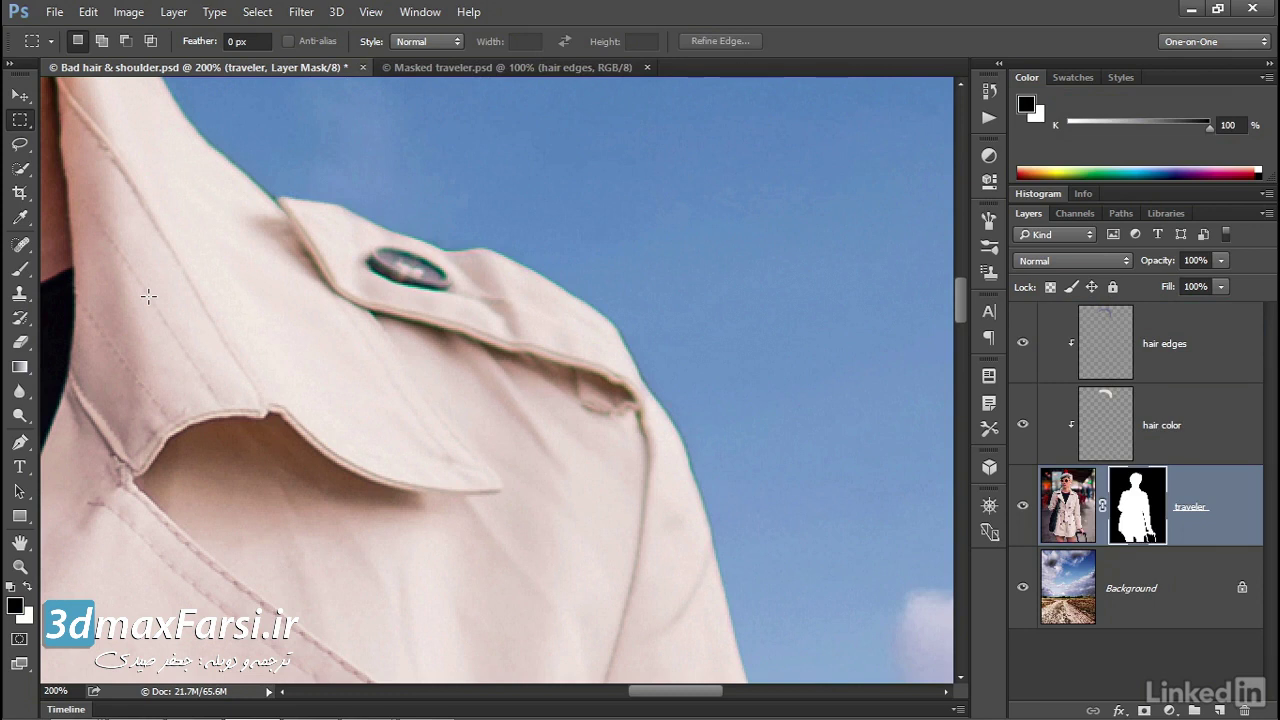
key(ctrl+0)
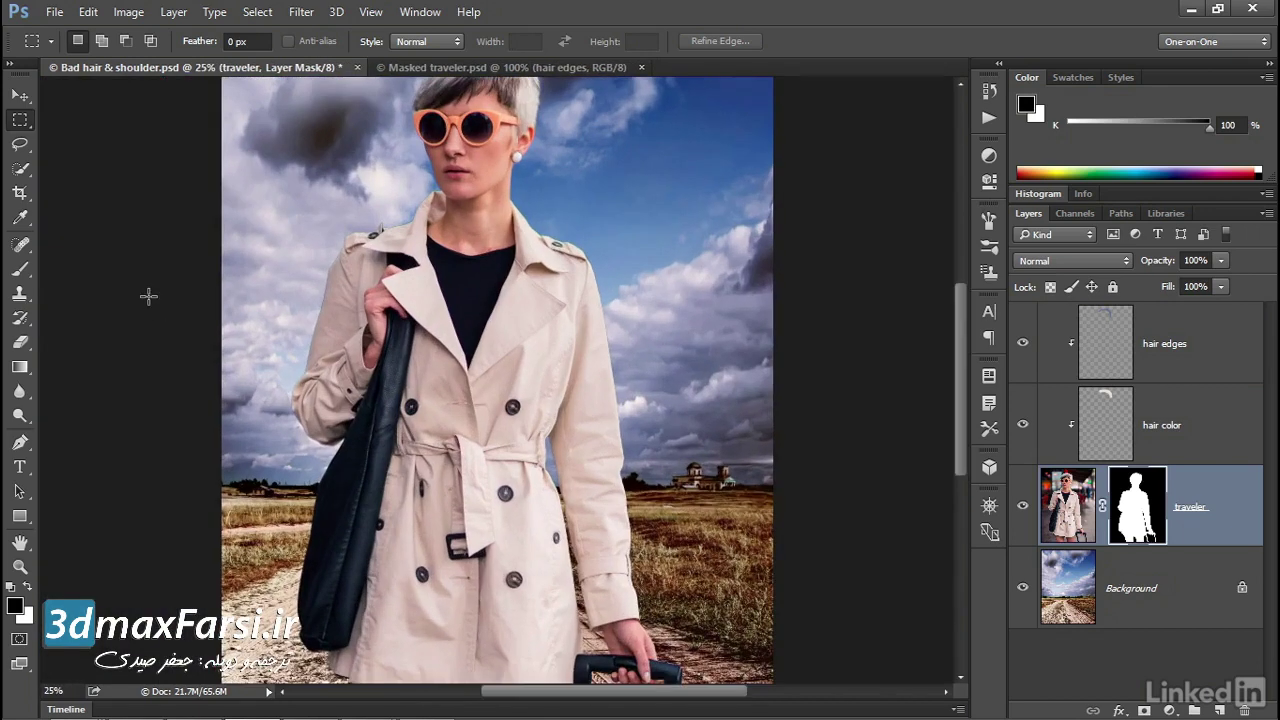
Switch to full-screen mode without panels and zoom in on the traveler's face and collar
key(f)
key(f)
mouse_move(587, 122)
mouse_down()
mouse_move(498, 289)
mouse_move(516, 331)
mouse_up()
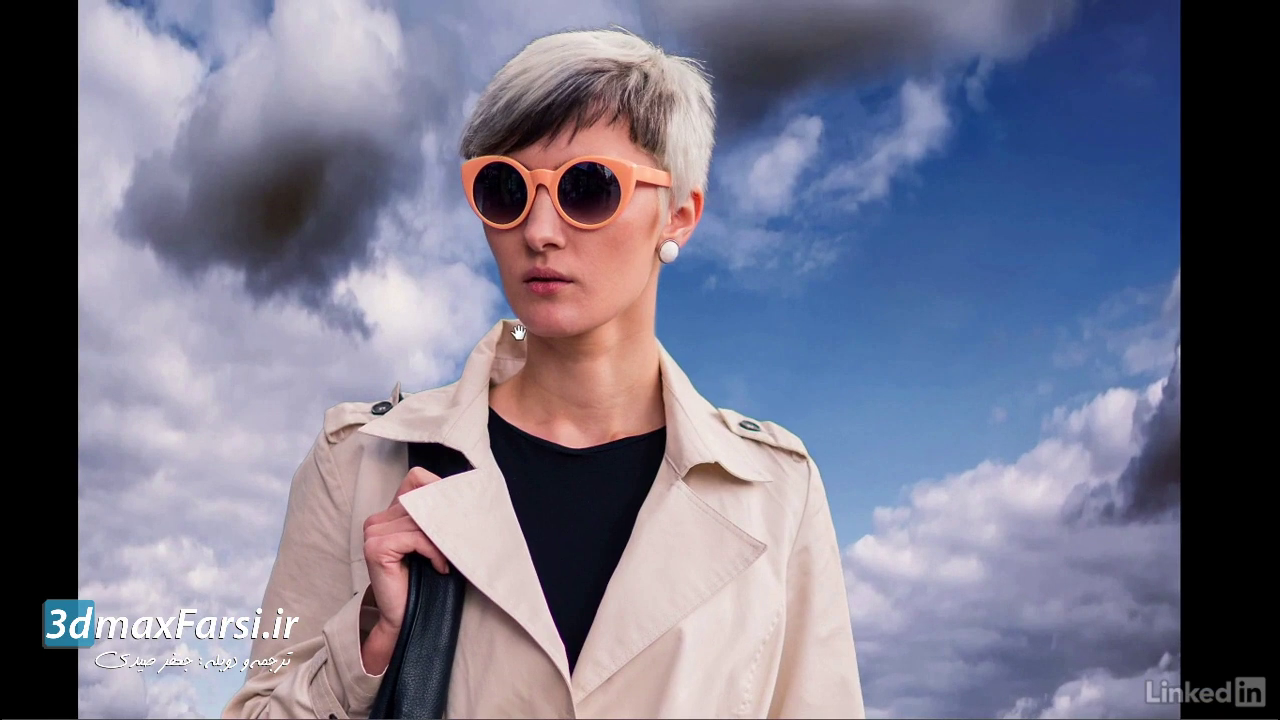